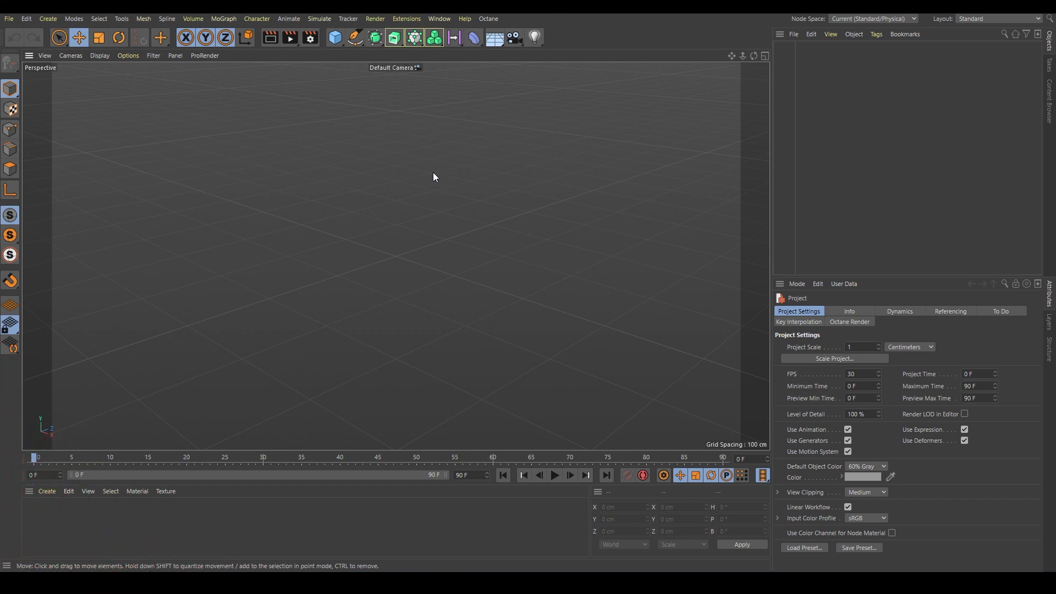
Step: Add an n-Side spline to the scene and lay it flat in the XZ plane
click(355, 39)
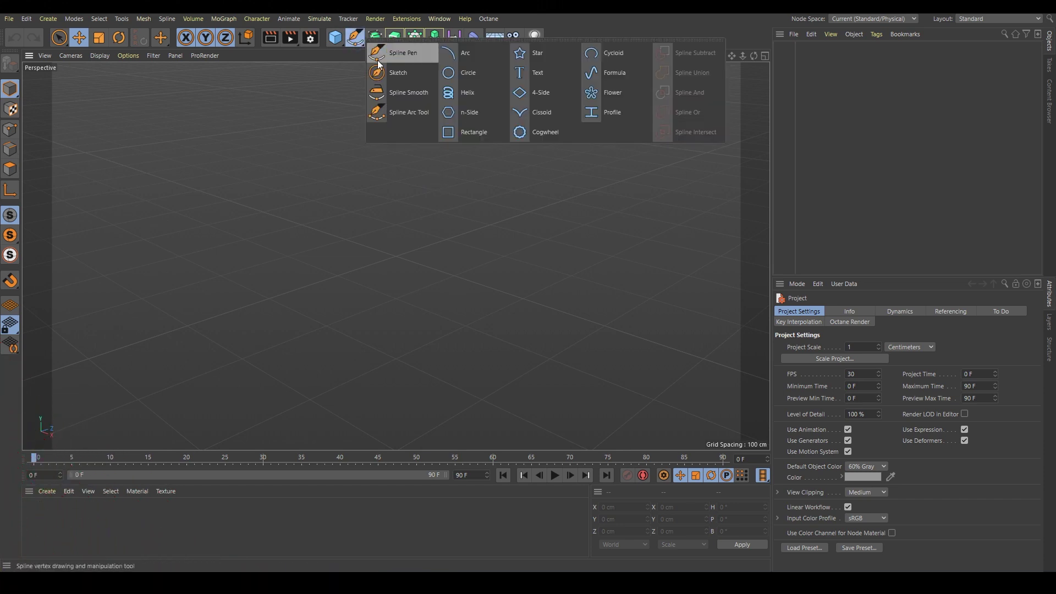
click(469, 114)
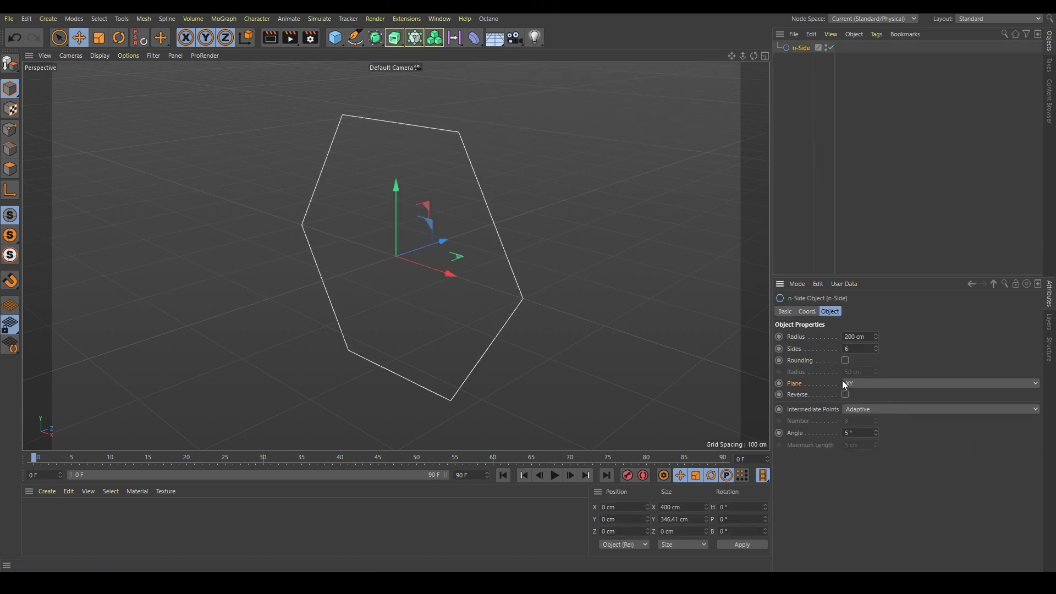
click(859, 383)
click(860, 419)
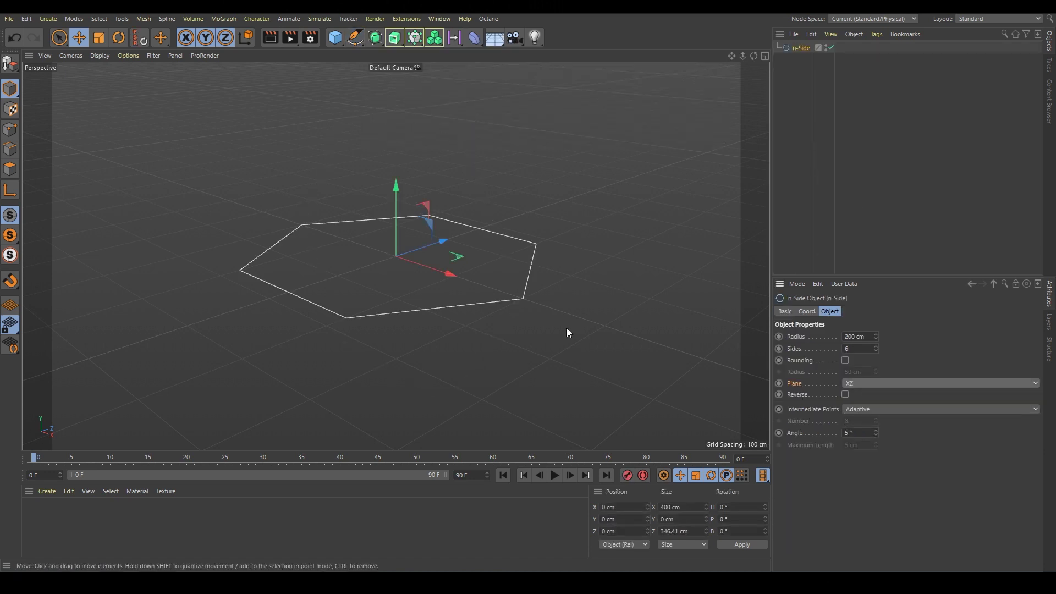
Step: Set the n-Side spline's radius to 100 cm
alt+drag(387, 266, 493, 315)
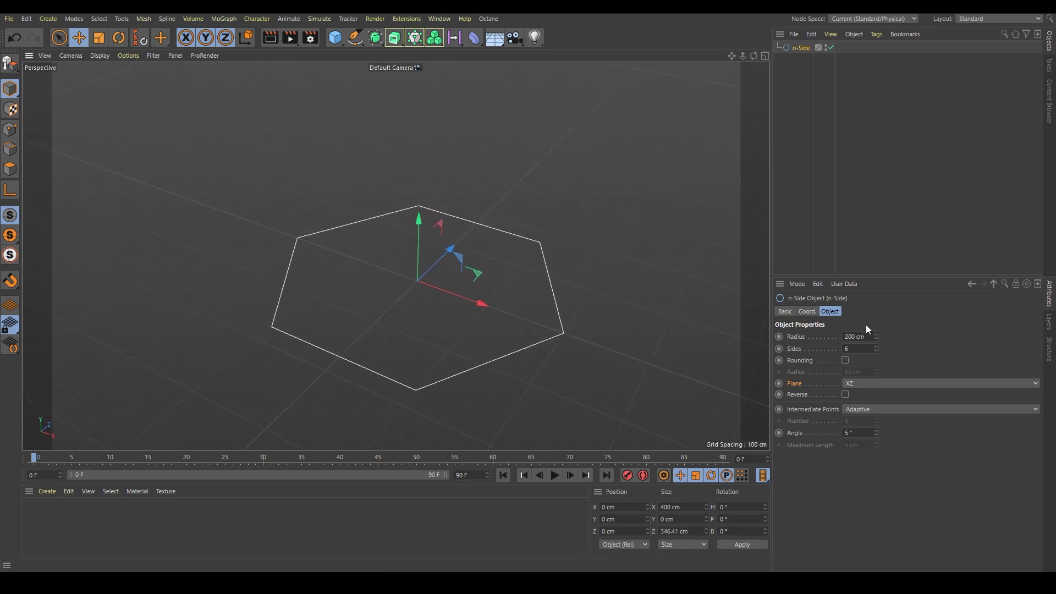
click(857, 337)
text(100)
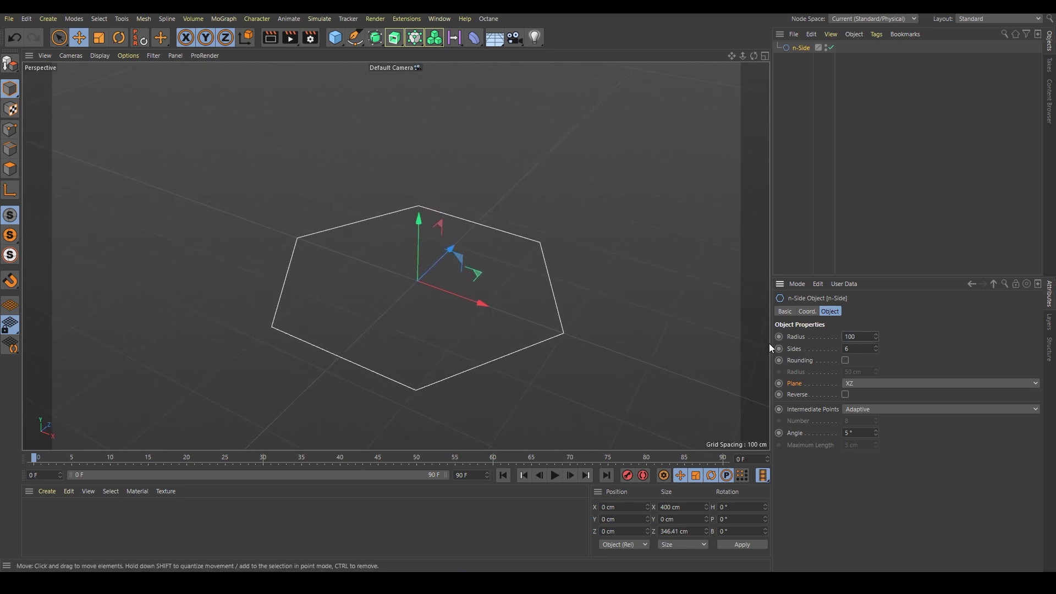
key(Return)
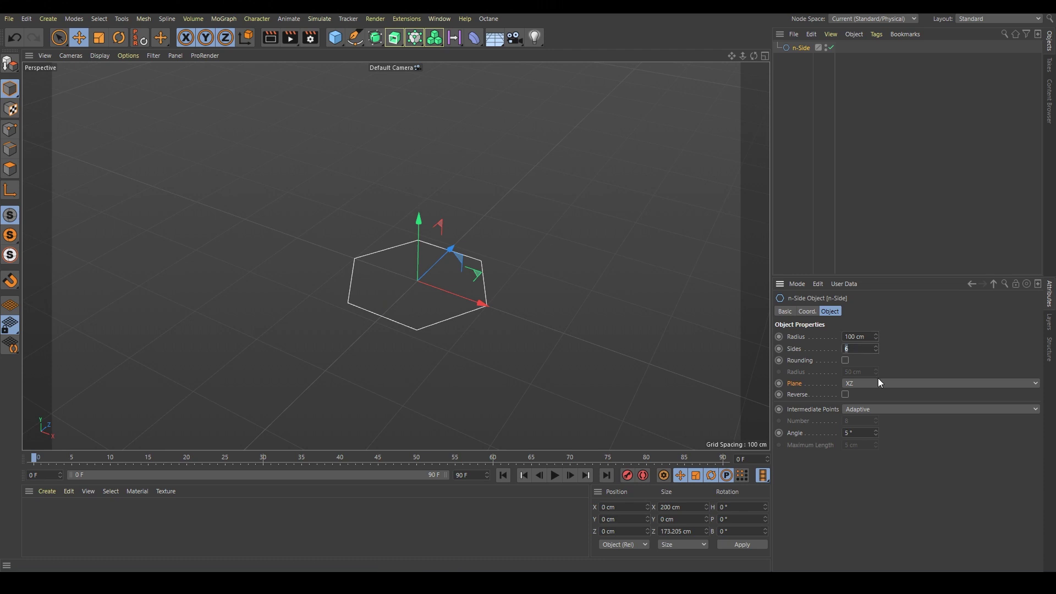
Step: Try side counts of 3, 4 and 100 on the n-Side spline
text(3)
key(Return)
scroll(865, 349, up, 1)
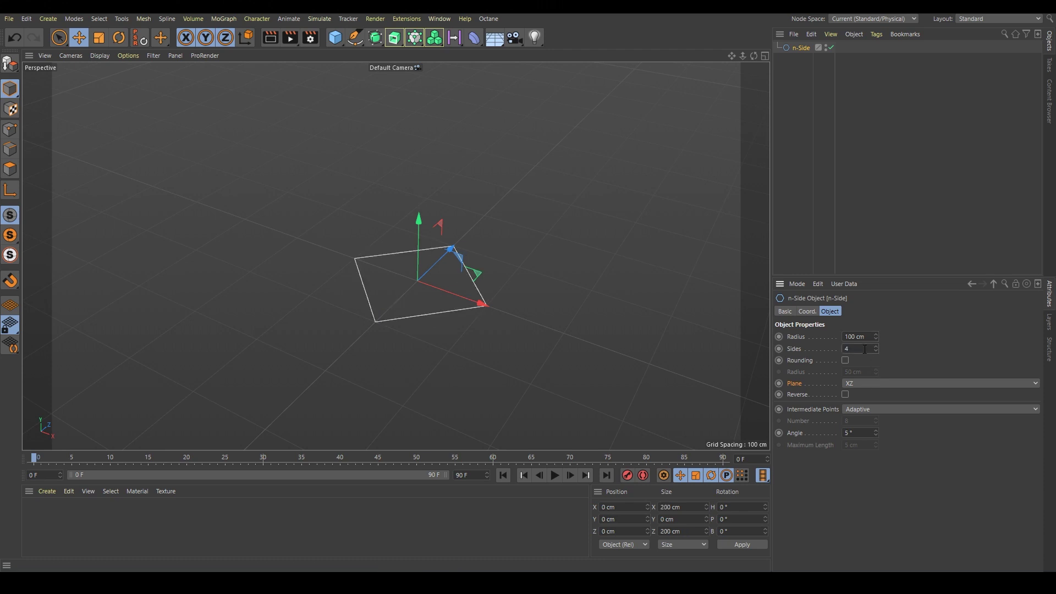
text(100)
key(Return)
Step: Set the n-Side spline's number of sides to 30
double_click(865, 349)
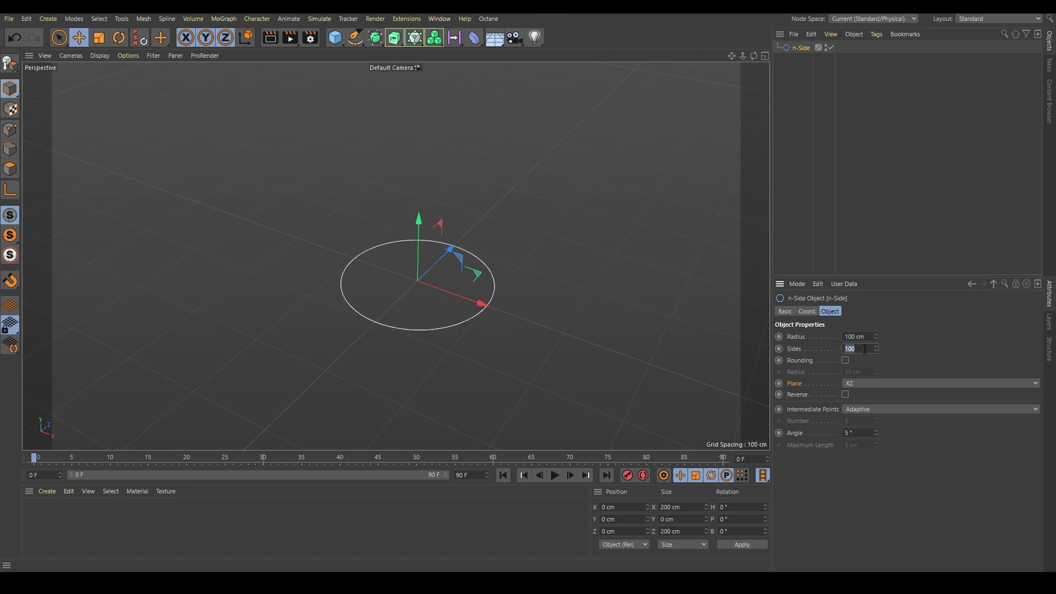
text(30)
key(Return)
scroll(424, 311, up, 1)
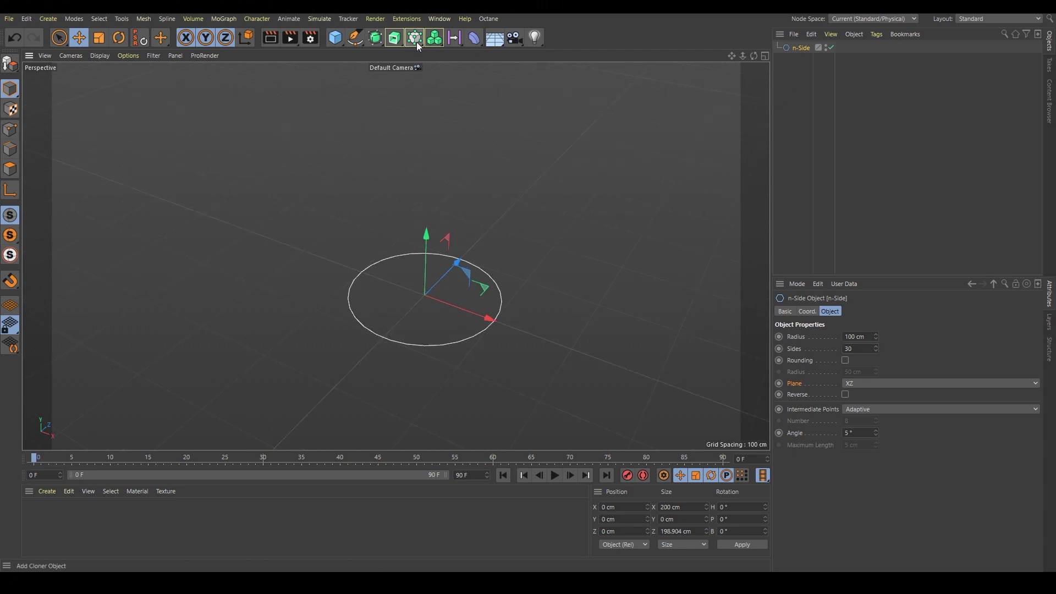
Step: Wrap the n-Side spline in an Extrude object with movement of 20 cm along Y and 0 cm along Z
click(394, 42)
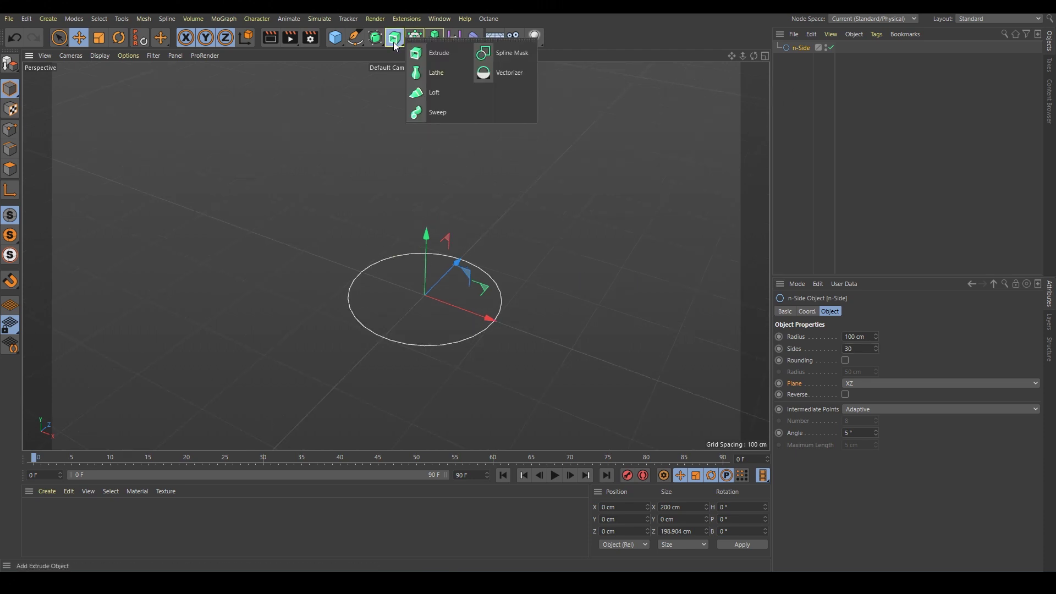
alt+click(441, 54)
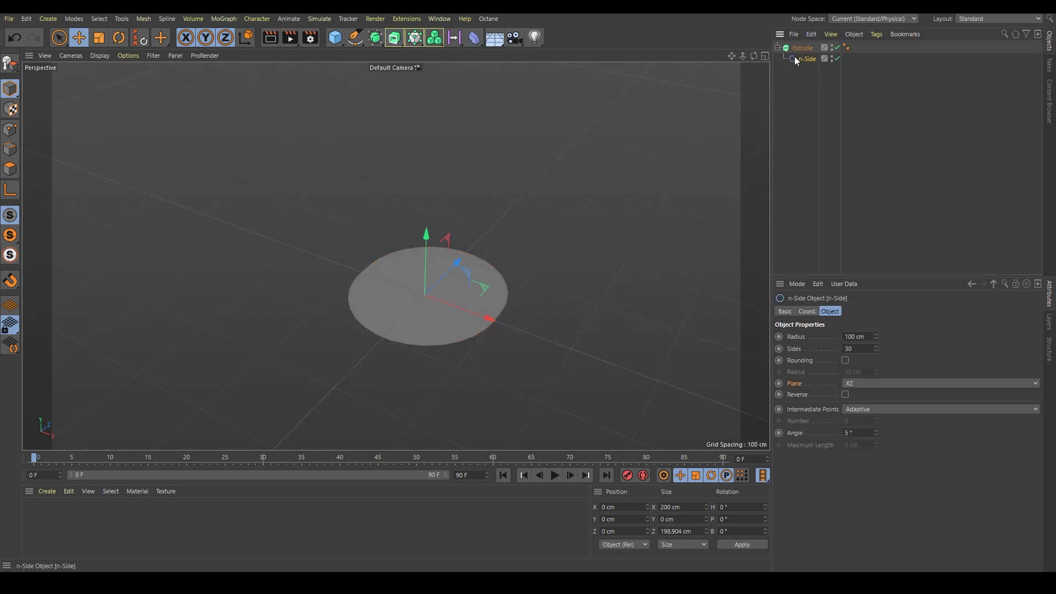
click(804, 49)
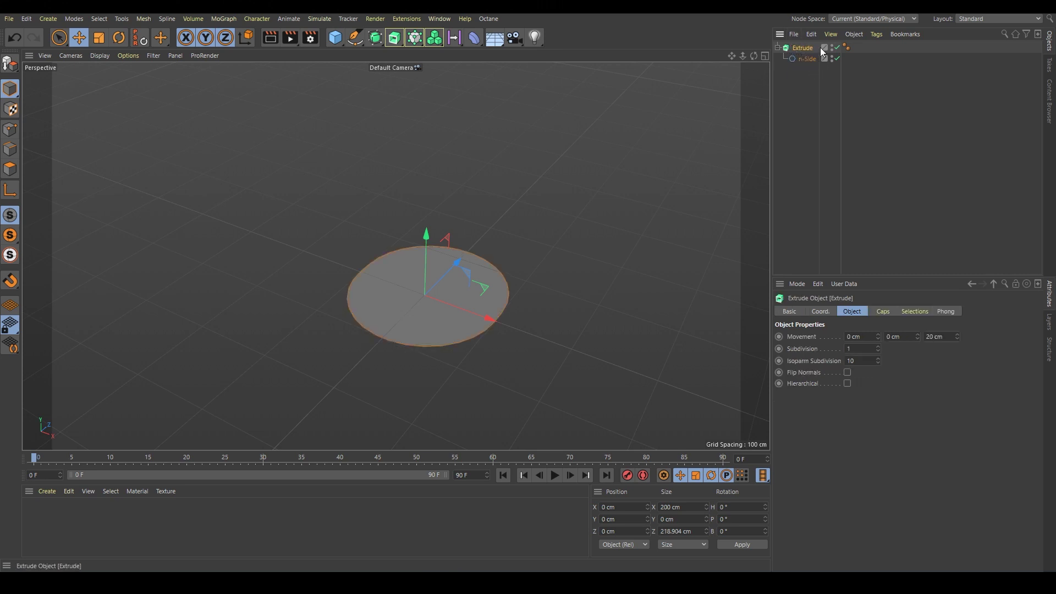
click(942, 336)
text(0)
key(shift+Tab)
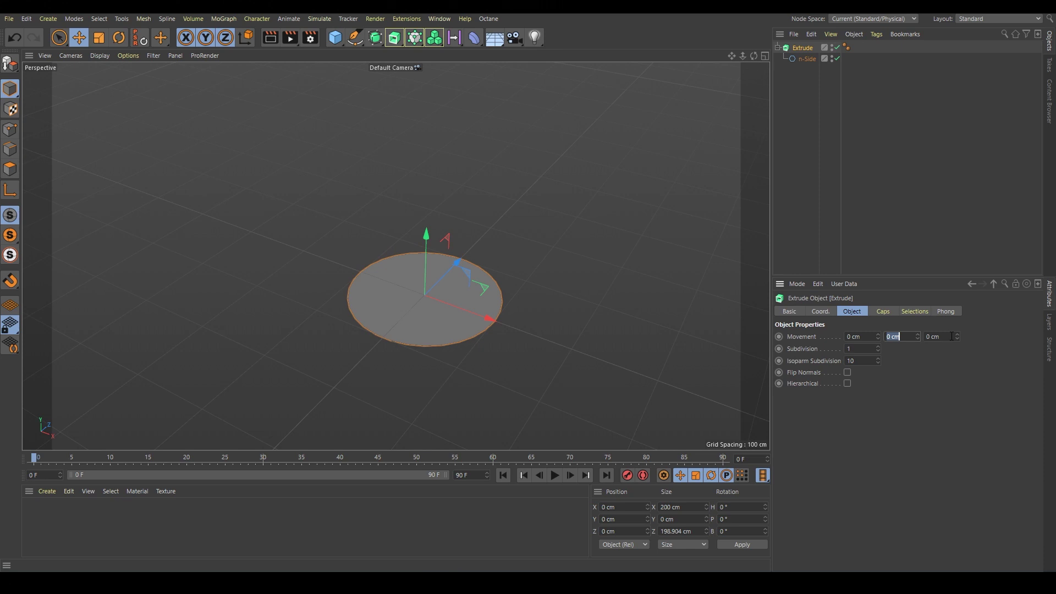
text(20)
key(Return)
Step: Switch the viewport display to Gouraud Shading (Lines)
alt+drag(435, 326, 425, 302)
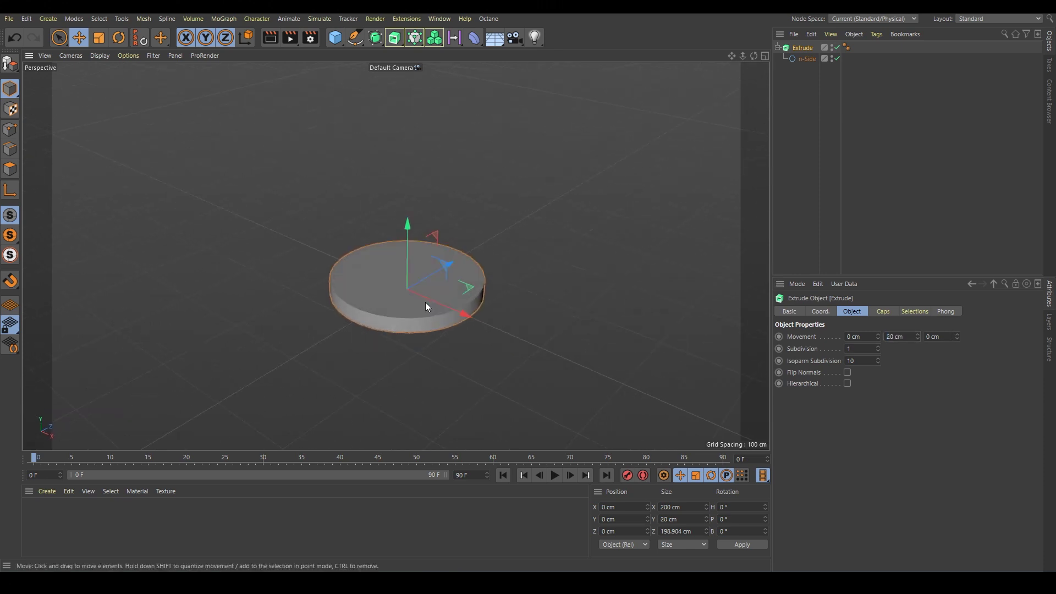
scroll(431, 307, up, 1)
key(n)
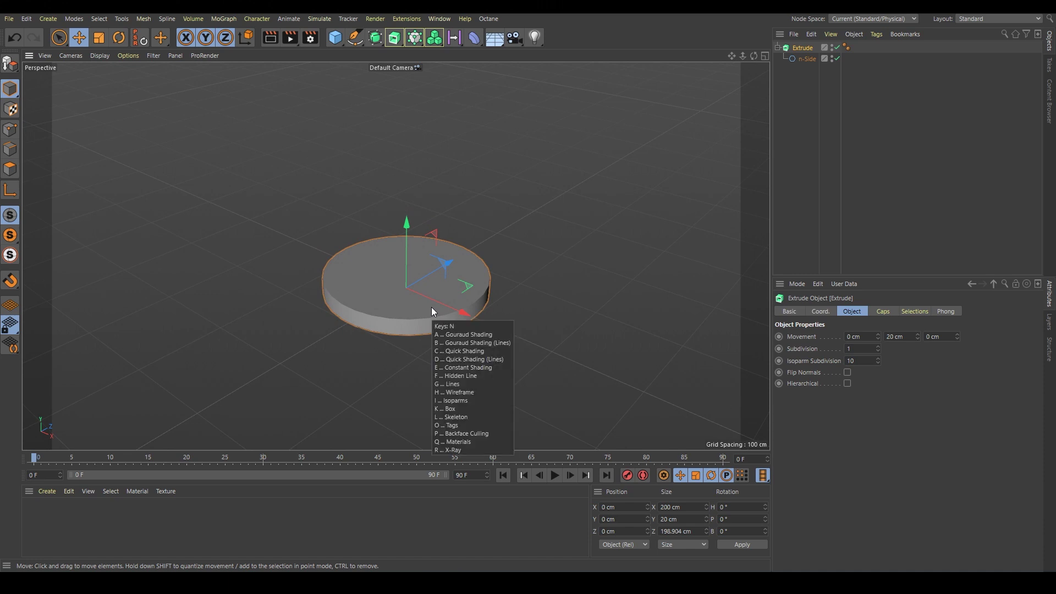
key(b)
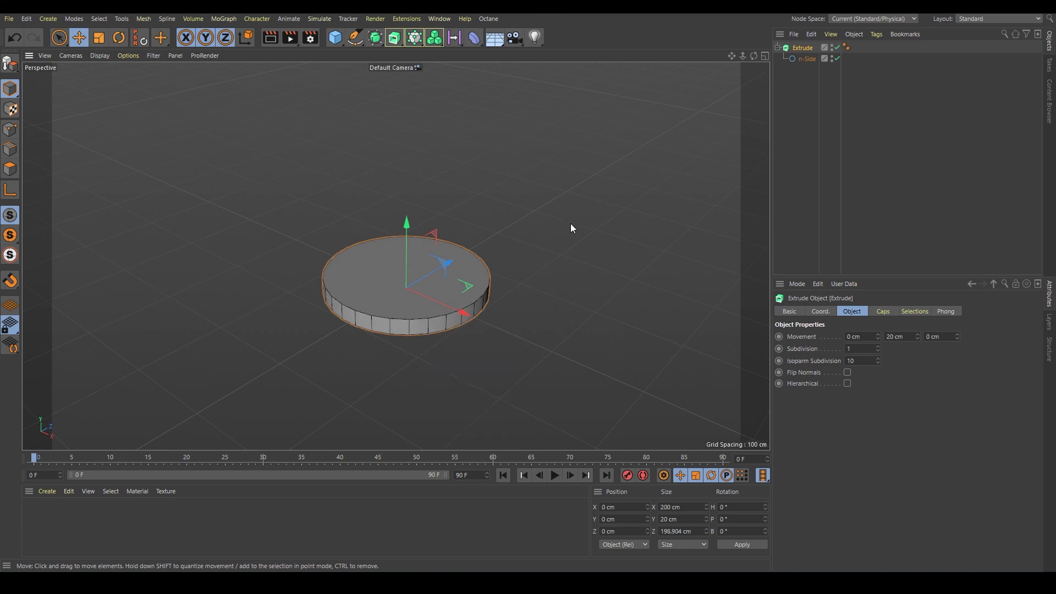
Step: Duplicate the Extrude object and place the copy inside a Cloner set to Radial mode
click(778, 48)
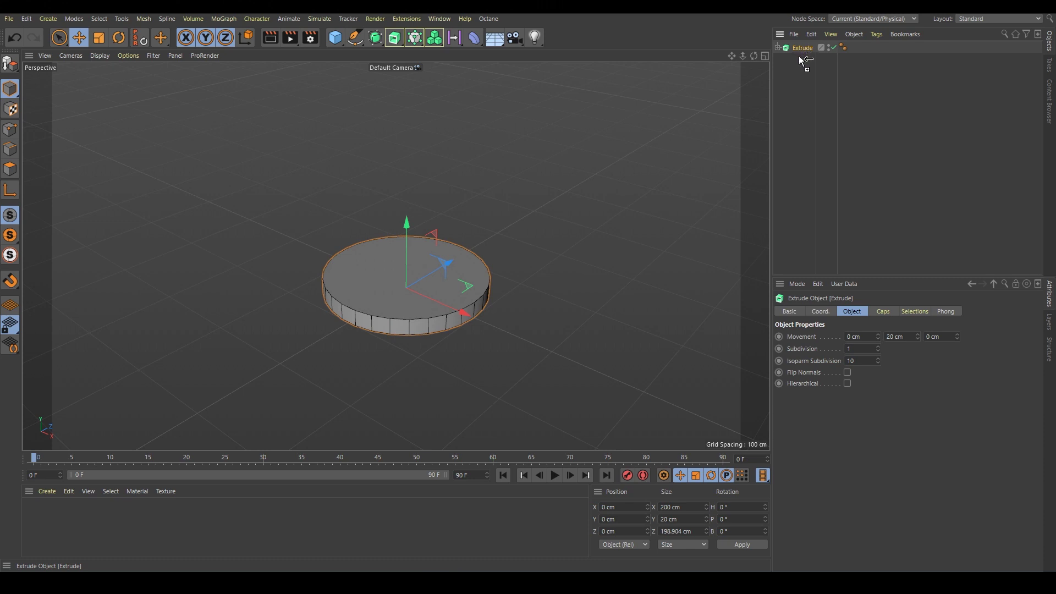
ctrl+drag(797, 63, 796, 64)
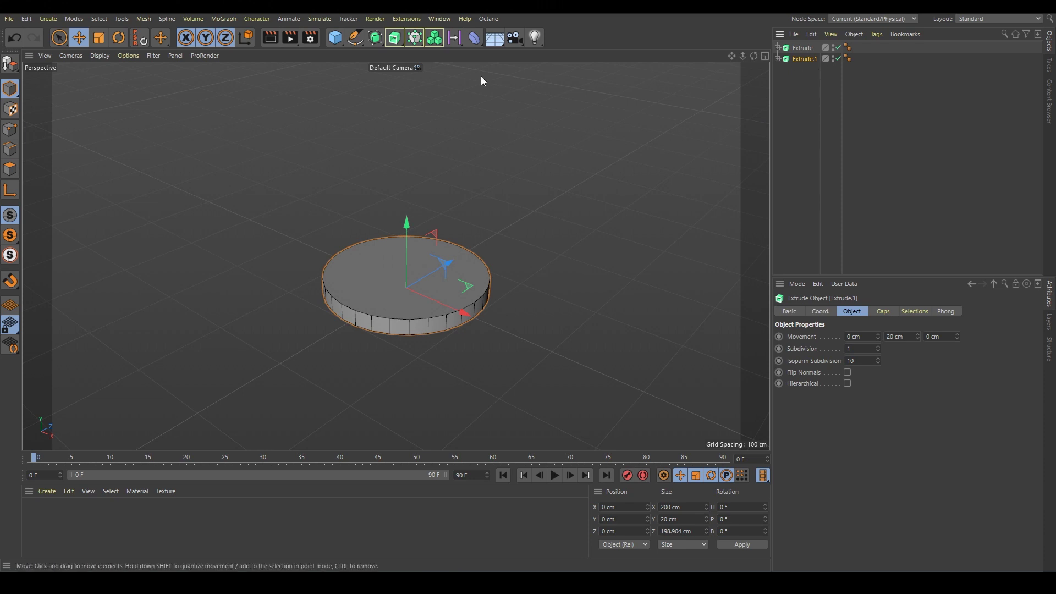
alt+click(416, 40)
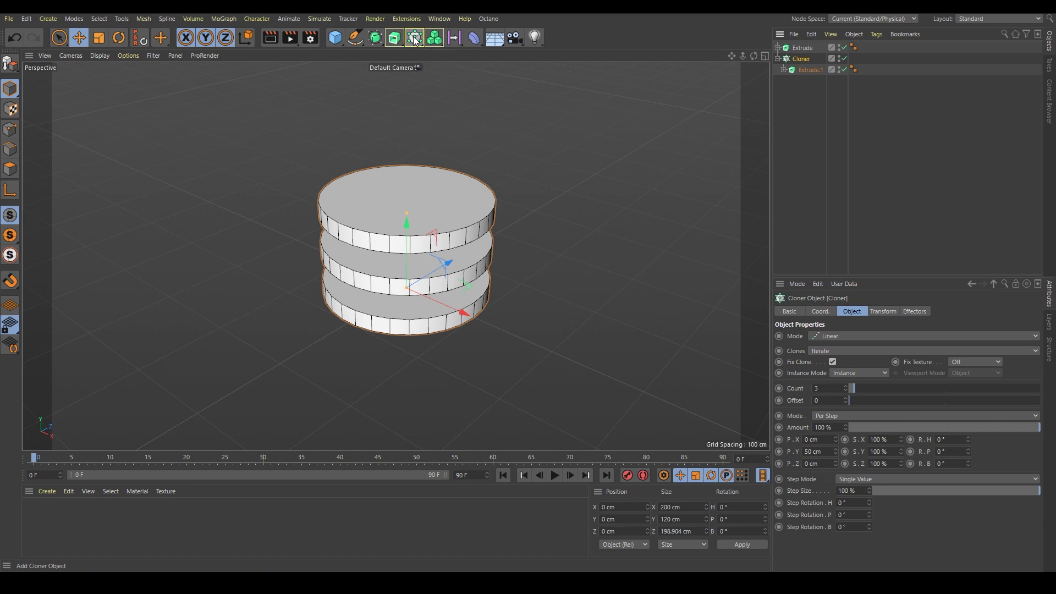
click(827, 336)
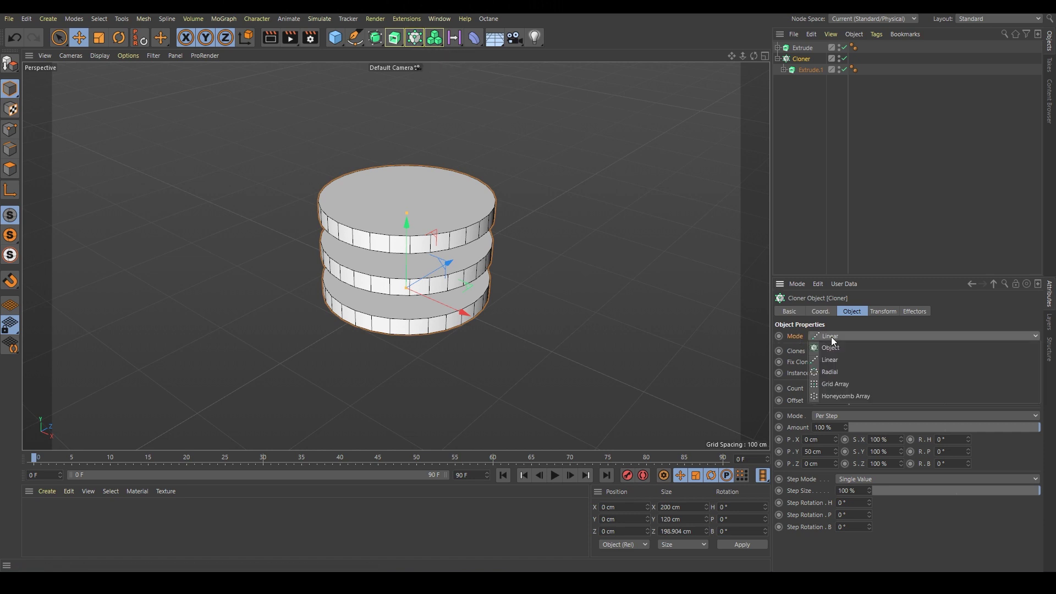
click(827, 371)
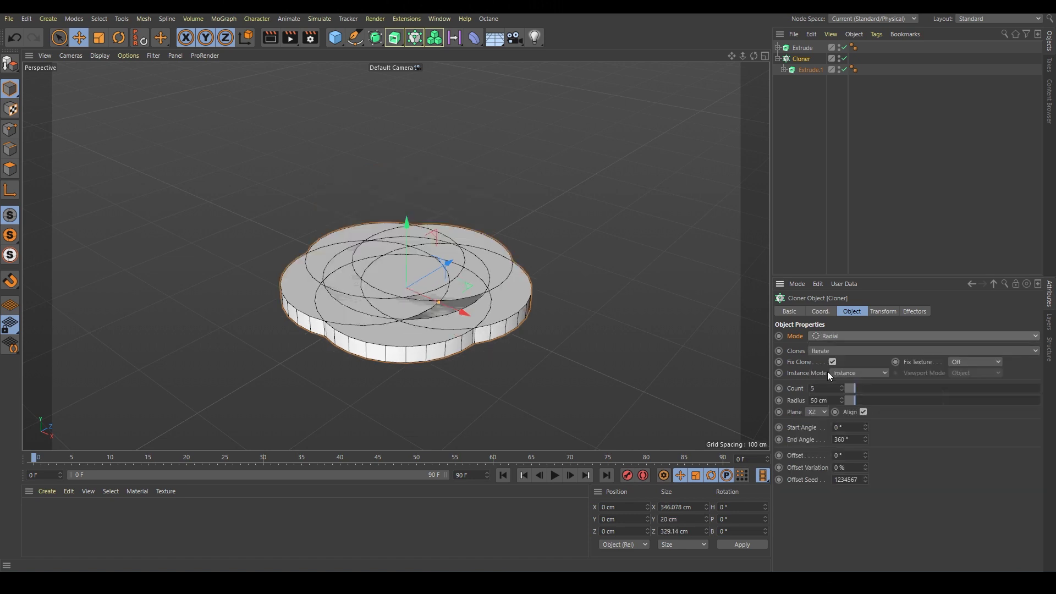
Step: Set the radius of the n-Side spline inside the Cloner to 25 cm
click(784, 70)
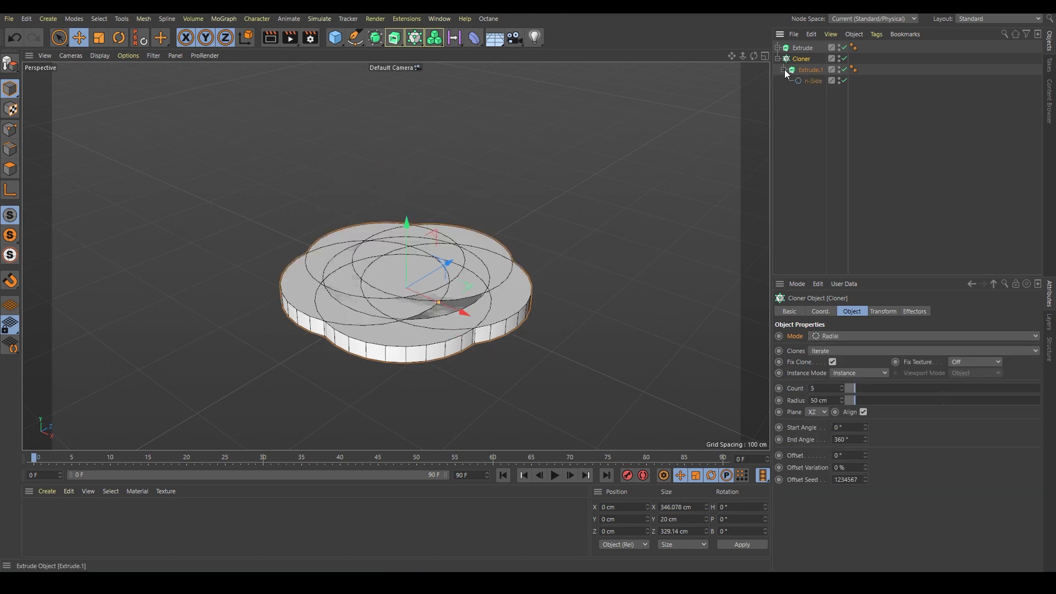
click(813, 81)
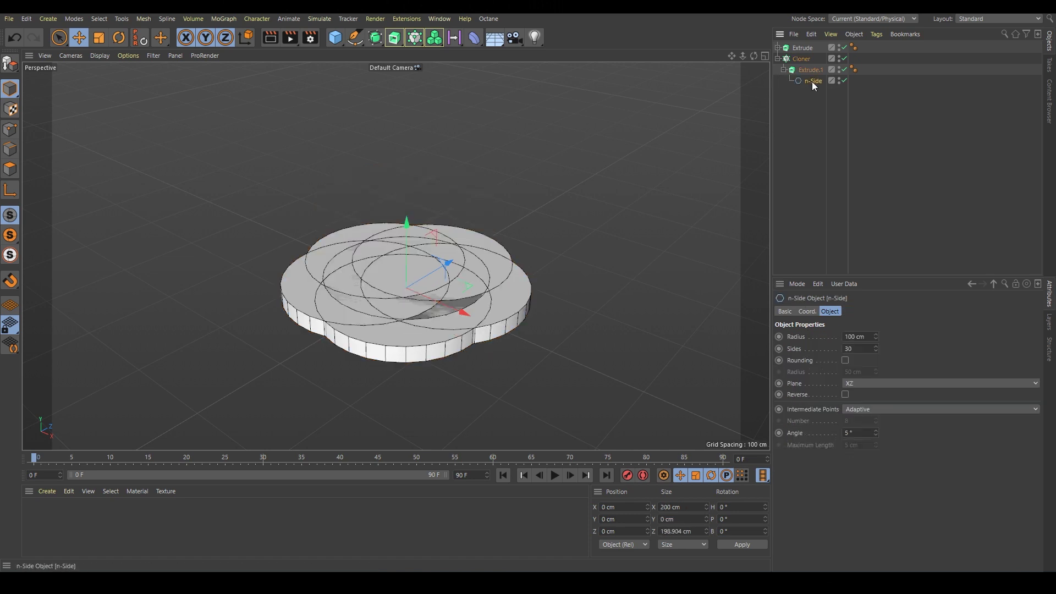
click(865, 337)
text(25)
key(Return)
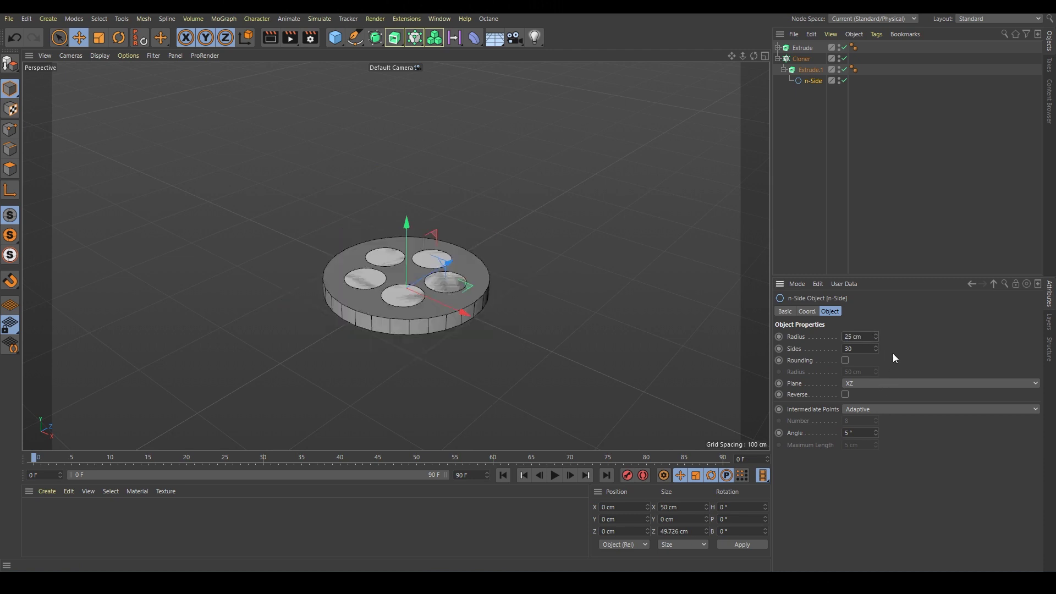
Step: Set the cloned Extrude's Y movement to 500 cm, making the discs into tall columns
click(811, 70)
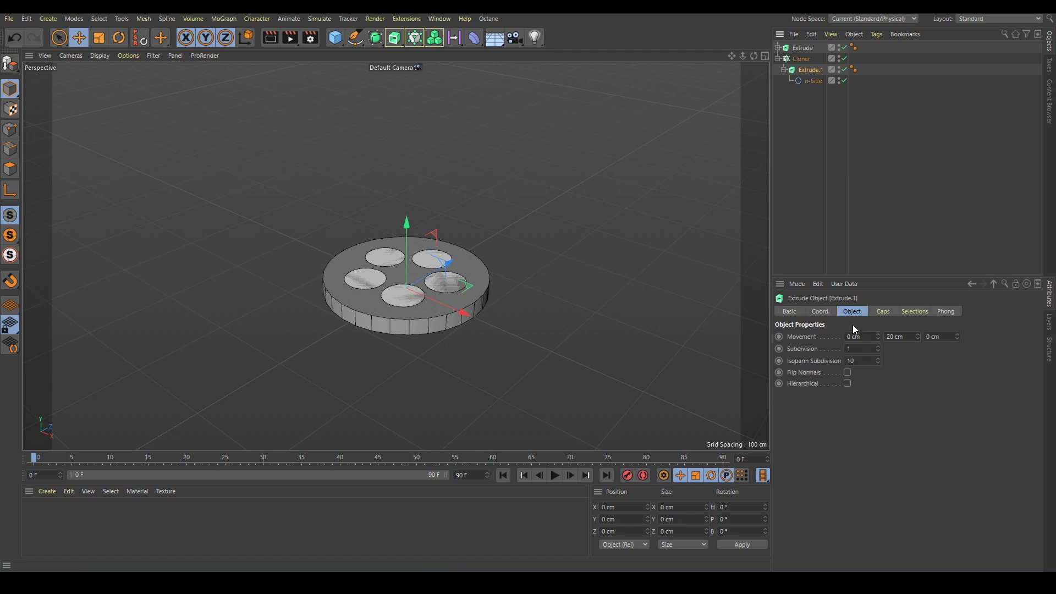
click(906, 337)
text(500)
key(Return)
scroll(434, 194, down, 5)
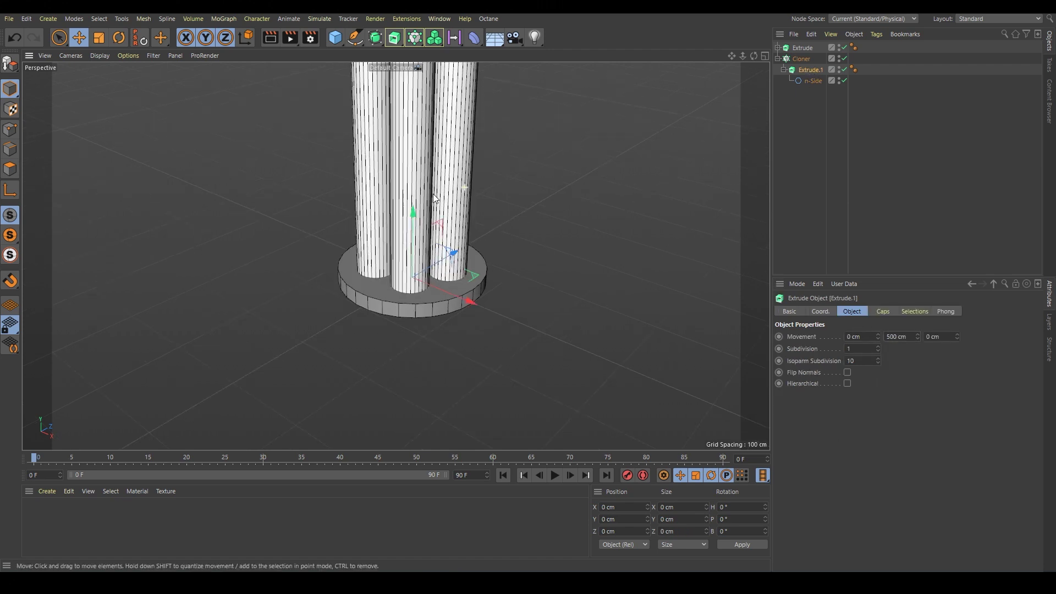
alt+middle_drag(422, 151, 428, 293)
scroll(407, 221, up, 3)
alt+drag(428, 293, 425, 330)
alt+middle_drag(425, 330, 446, 270)
alt+drag(446, 270, 397, 299)
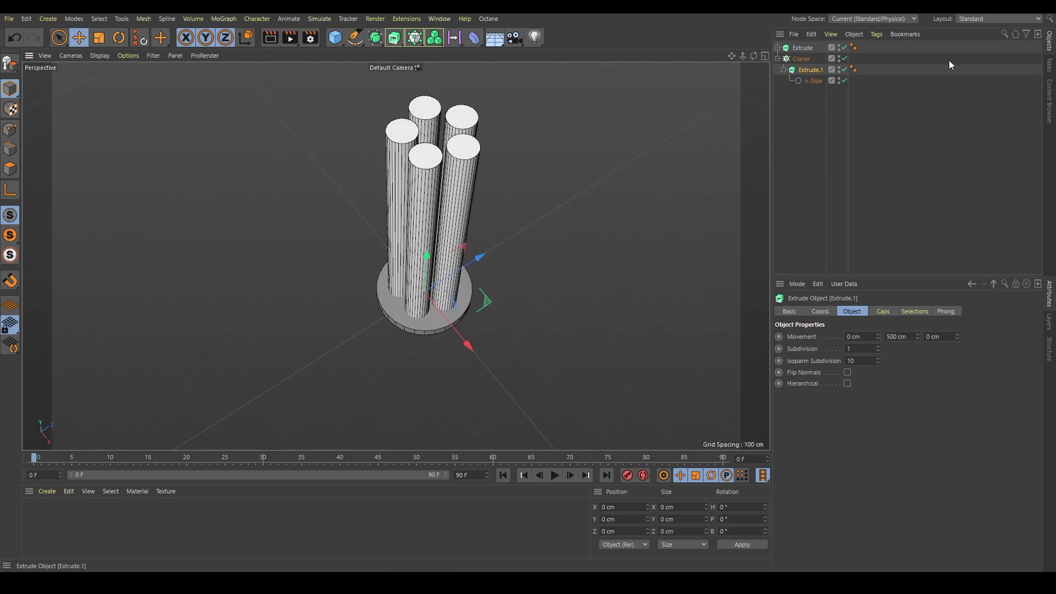
Step: Increase the radial Cloner's count to 6 columns
click(803, 60)
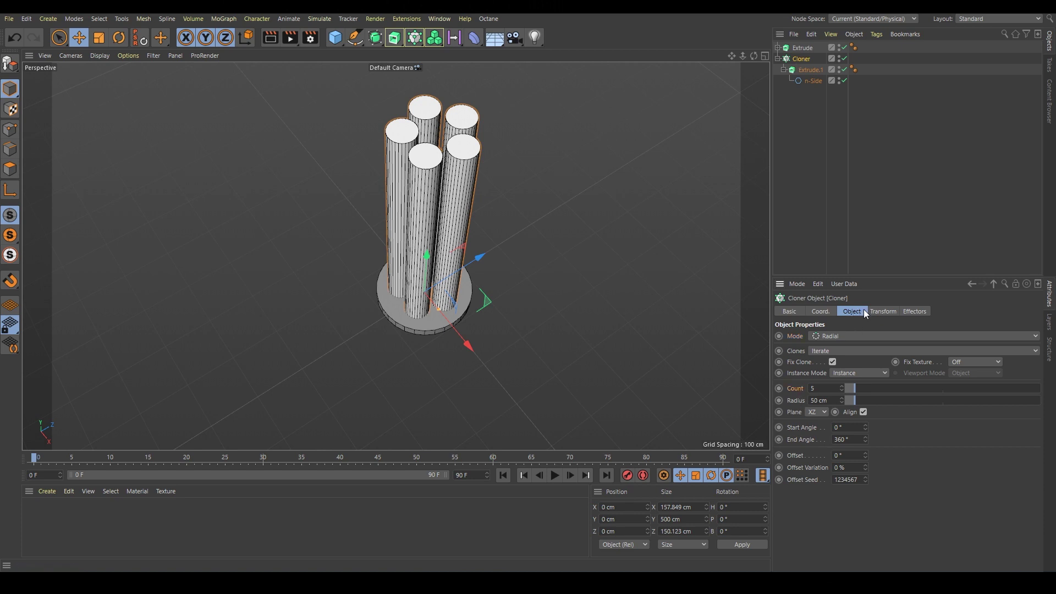
click(841, 386)
scroll(436, 187, up, 3)
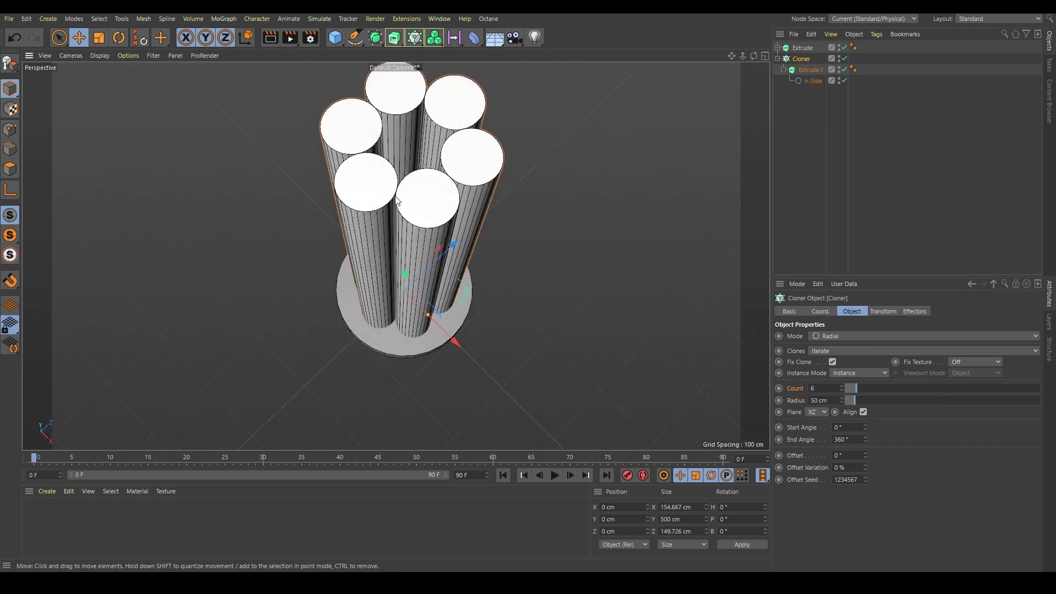
alt+drag(437, 250, 448, 218)
alt+middle_drag(456, 213, 454, 155)
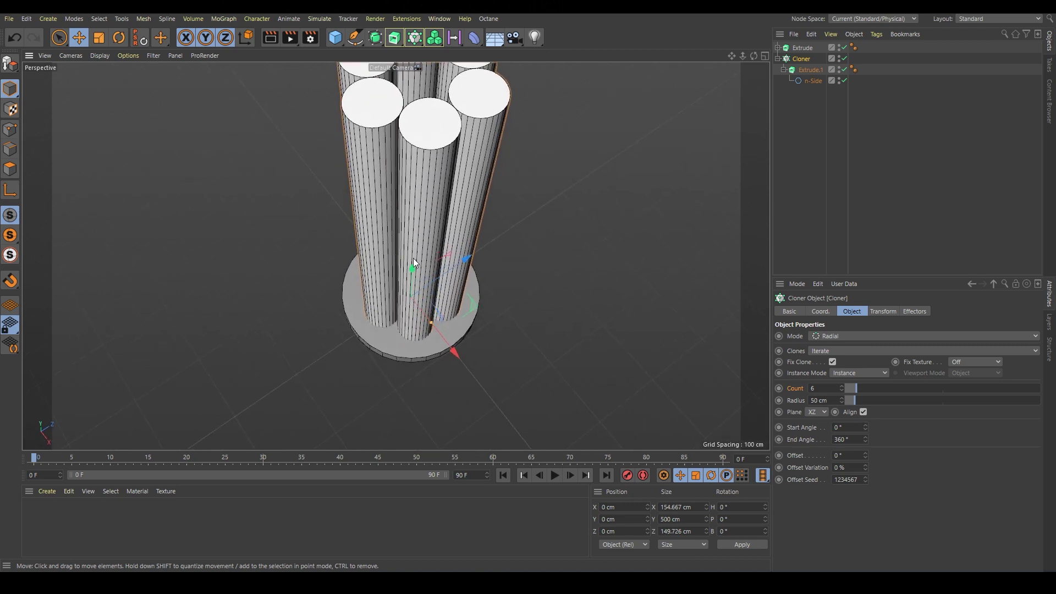
alt+drag(434, 260, 434, 209)
alt+middle_drag(435, 210, 422, 259)
scroll(421, 259, down, 3)
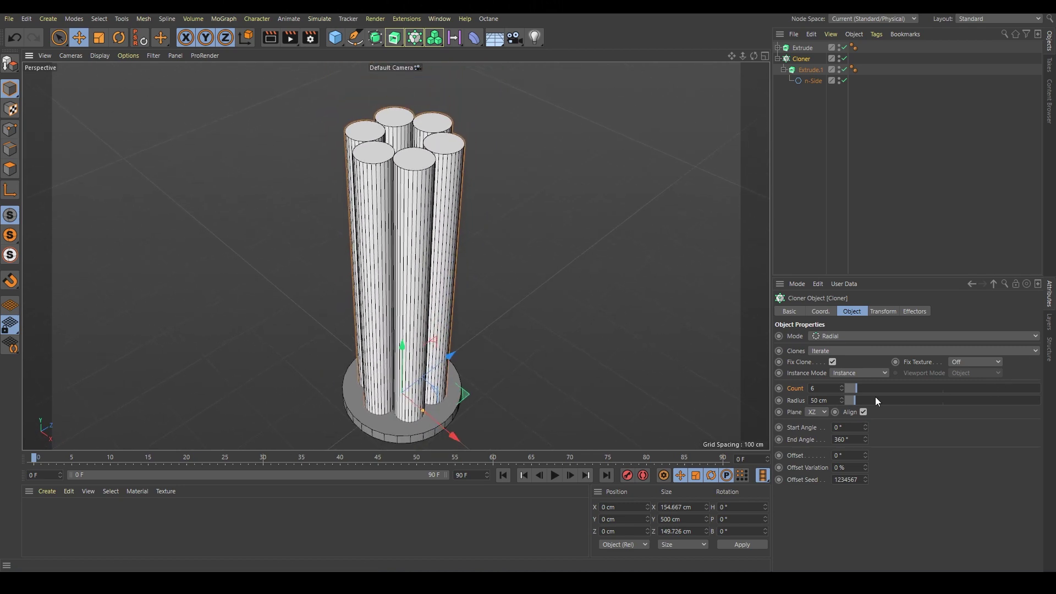
Step: Set the radius of the cloned columns' n-Side spline to 22 cm
double_click(820, 400)
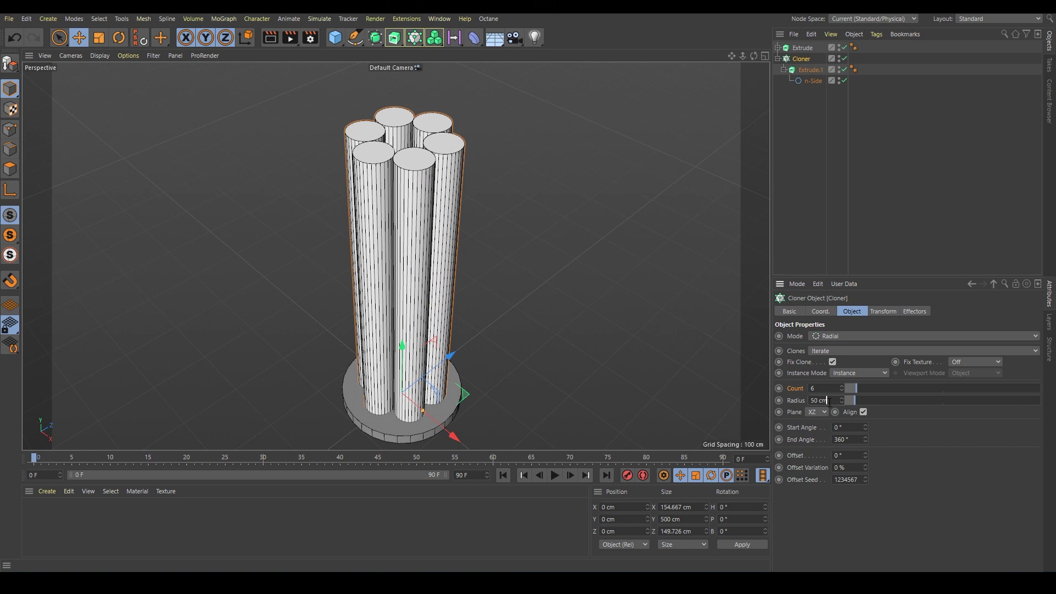
click(814, 80)
double_click(864, 336)
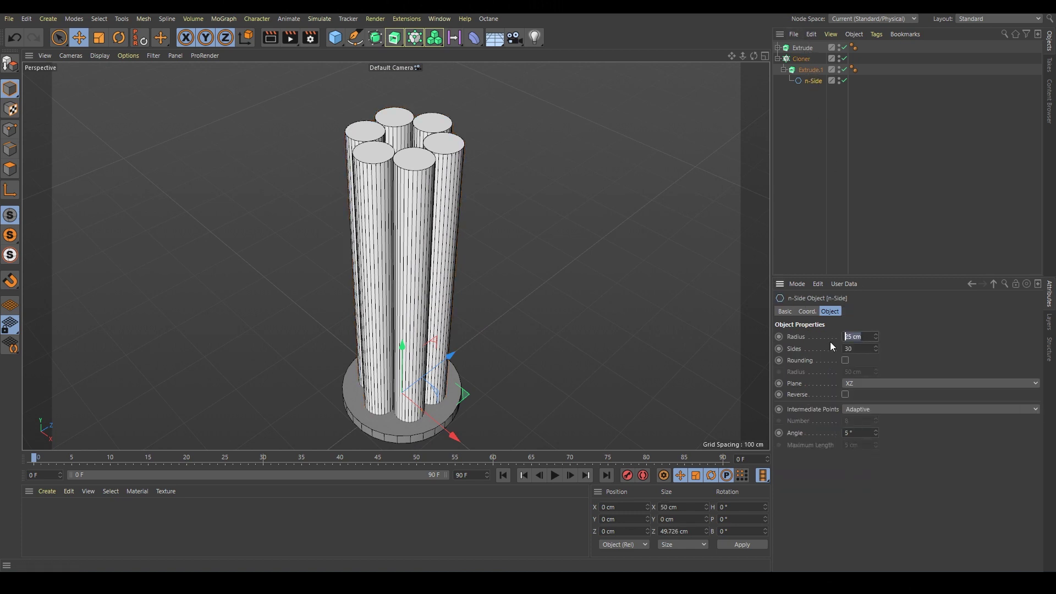
key(Return)
alt+middle_drag(392, 386, 399, 255)
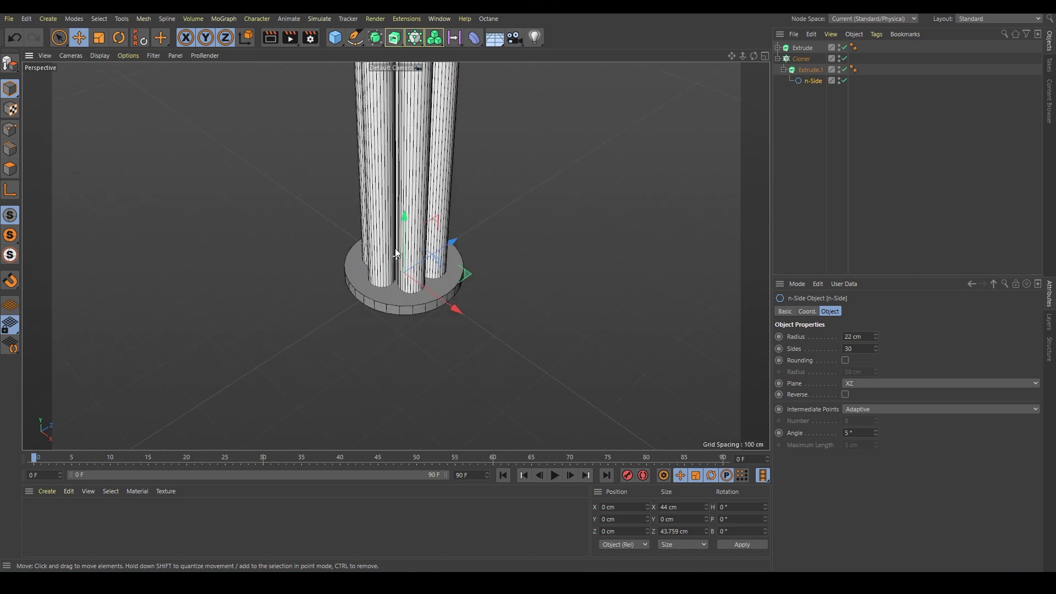
alt+drag(403, 257, 416, 227)
scroll(417, 225, down, 2)
alt+middle_drag(416, 226, 402, 267)
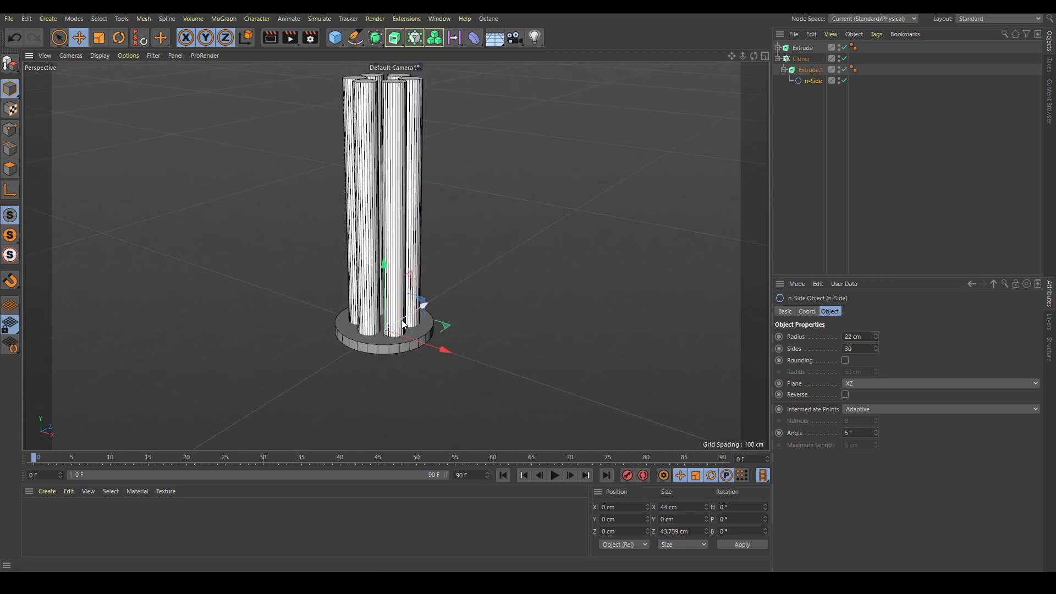
alt+drag(393, 310, 387, 352)
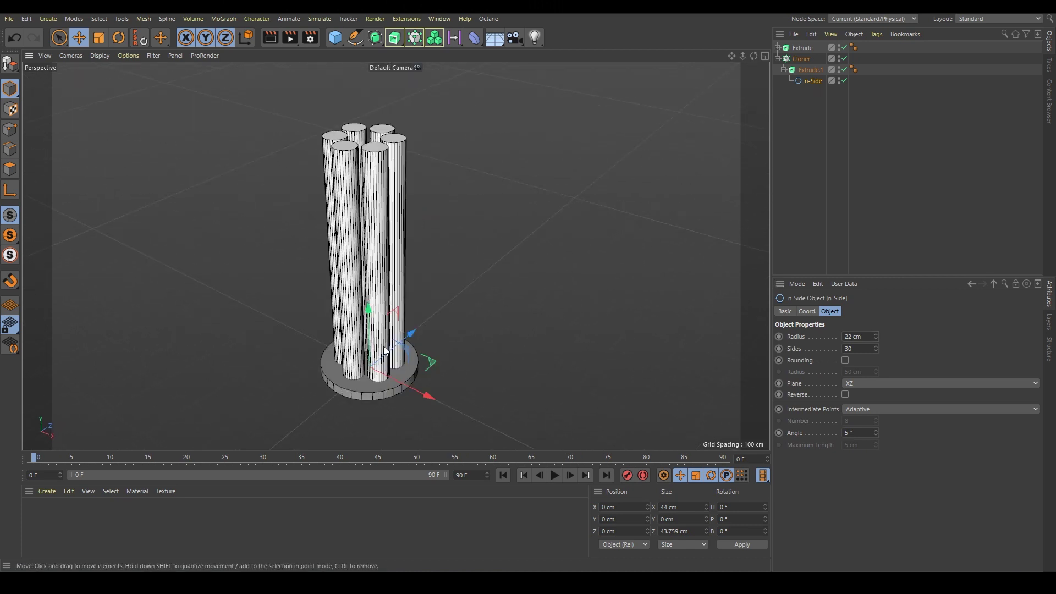
Step: Duplicate the column Cloner and set the Y movement of the copy's Extrude to 50 cm
alt+middle_drag(387, 352, 384, 336)
click(803, 58)
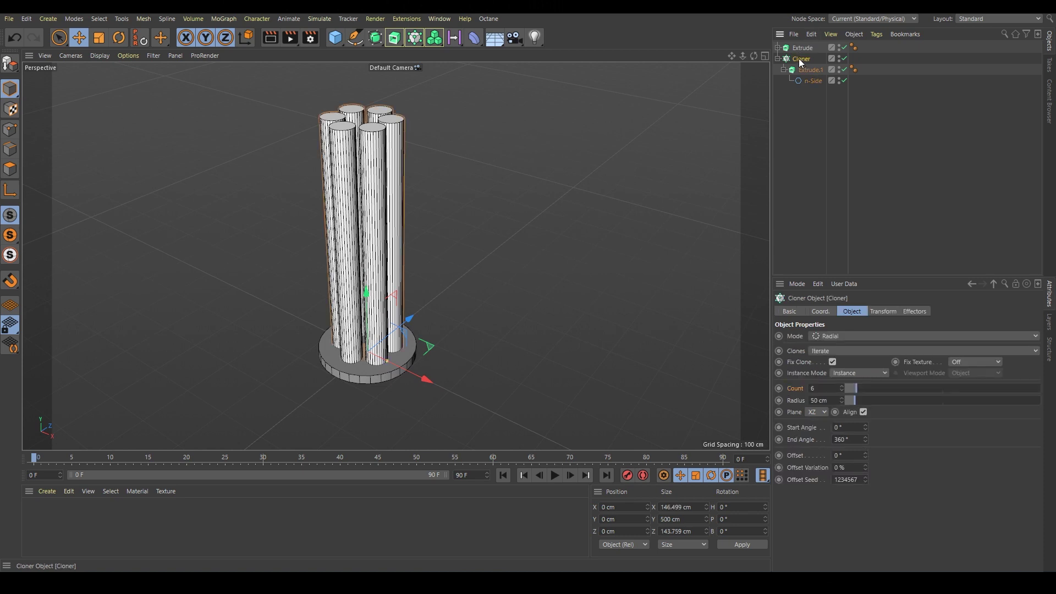
ctrl+drag(810, 58, 801, 107)
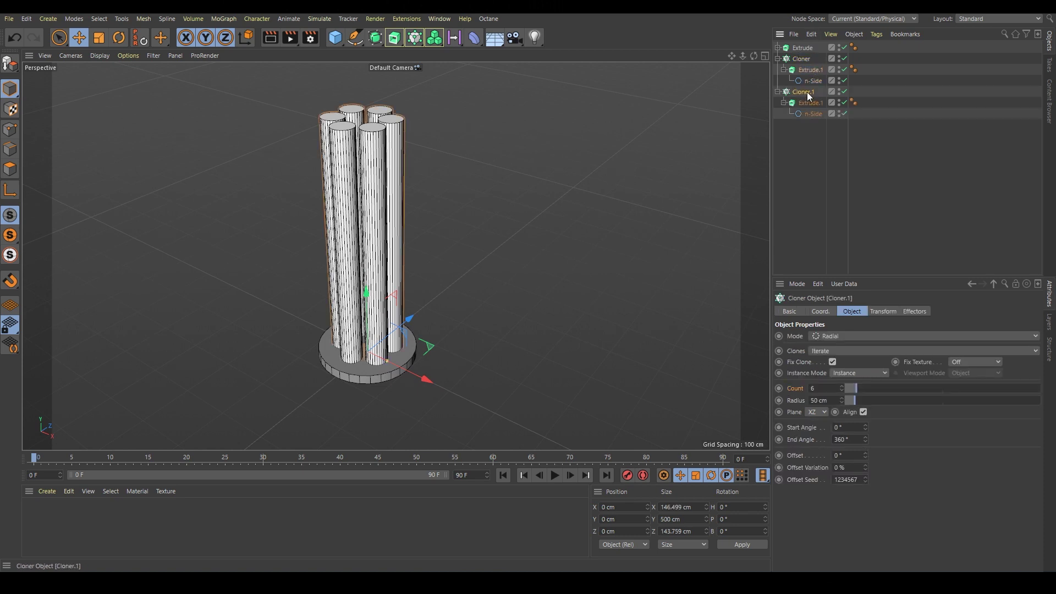
click(906, 334)
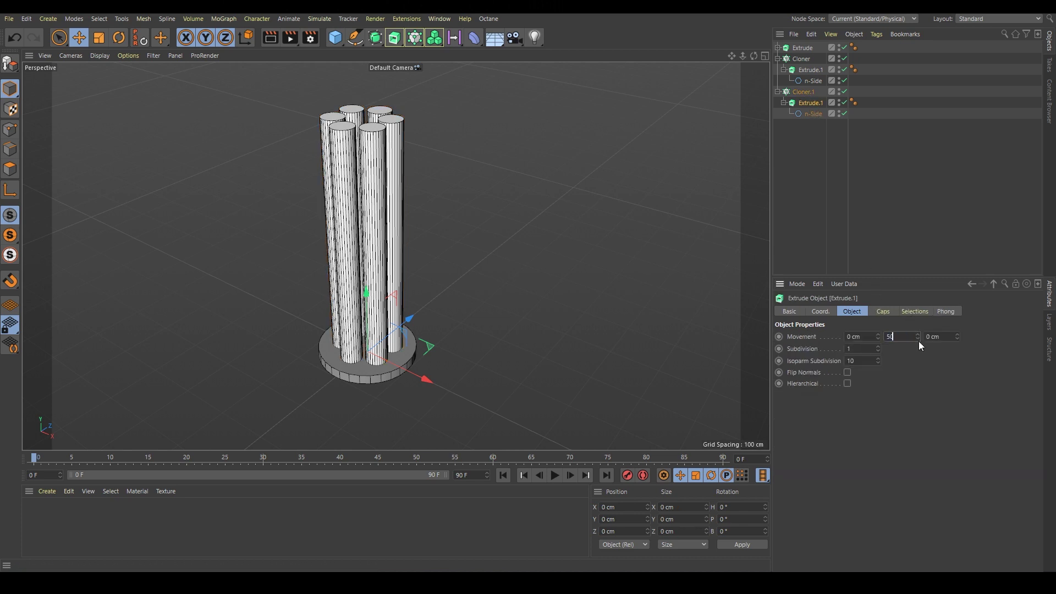
text(50)
key(Return)
Step: Try a 25 cm radius on the duplicated Cloner's n-Side spline and settle on 27 cm, forming collars around the columns
click(812, 114)
click(861, 337)
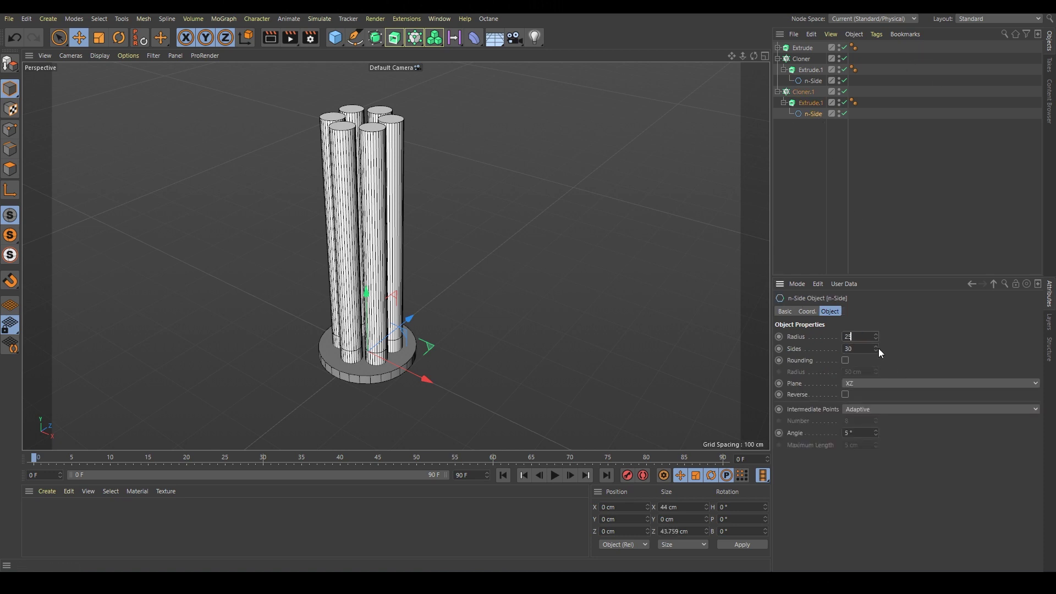
text(25)
key(Return)
scroll(374, 330, up, 8)
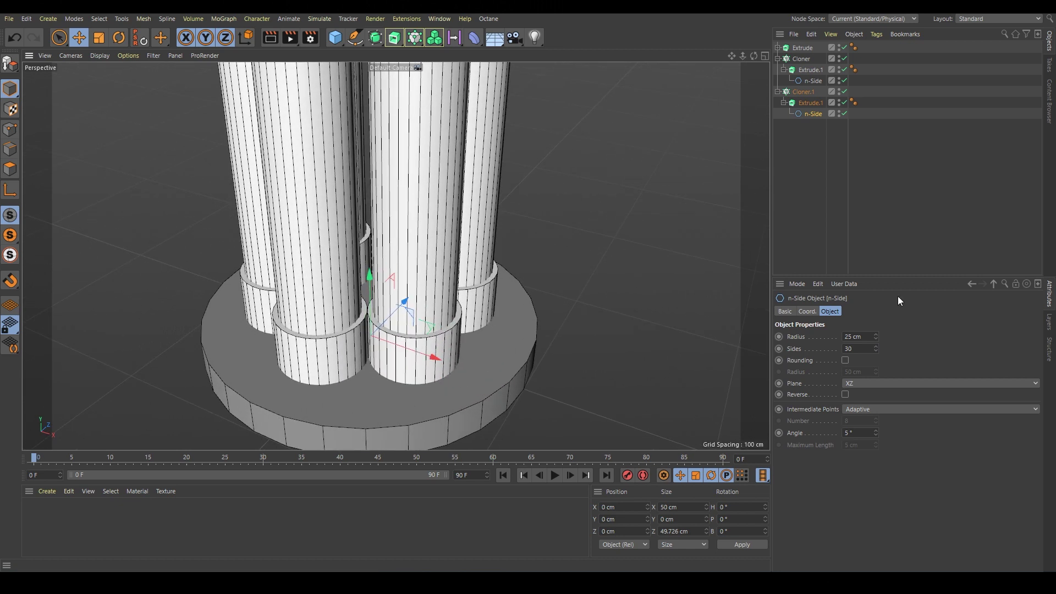
click(866, 338)
text(27)
key(Return)
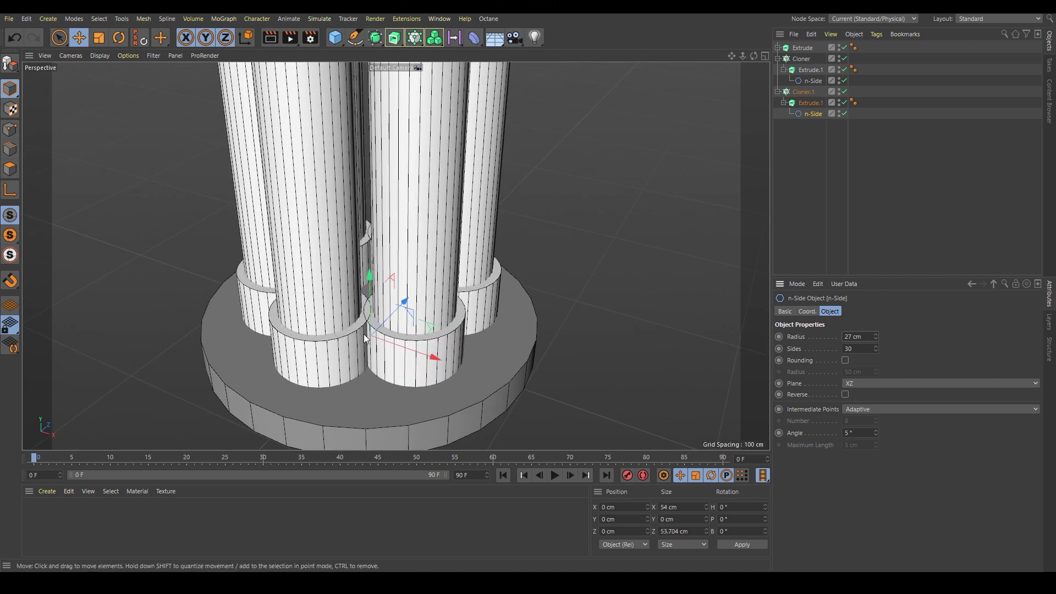
scroll(353, 331, down, 5)
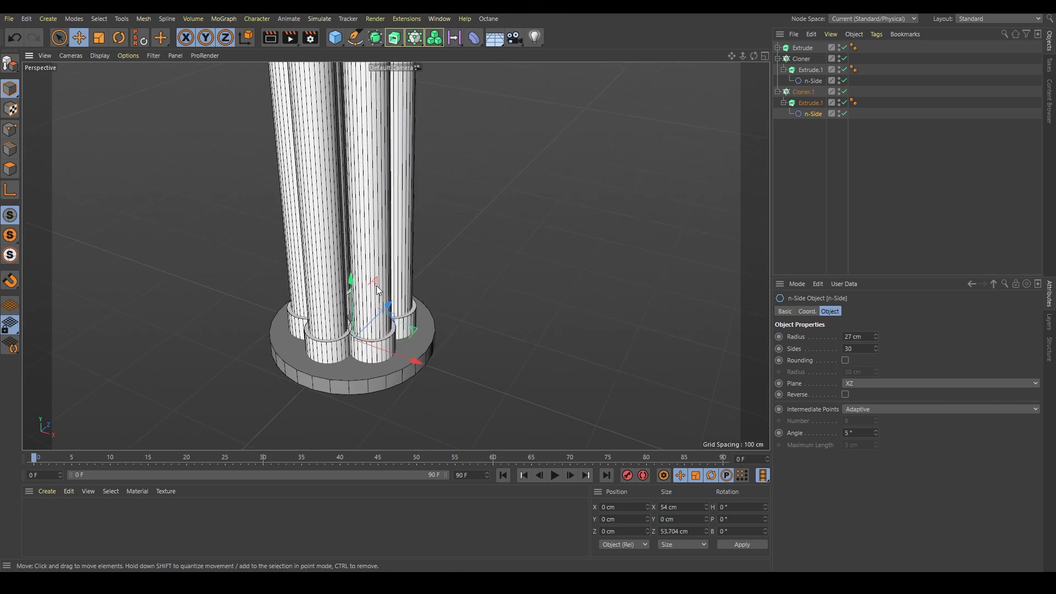
Step: Set the Y movement of the base disc's Extrude to 40 cm to thicken it
alt+drag(377, 286, 558, 265)
scroll(386, 323, down, 5)
click(802, 59)
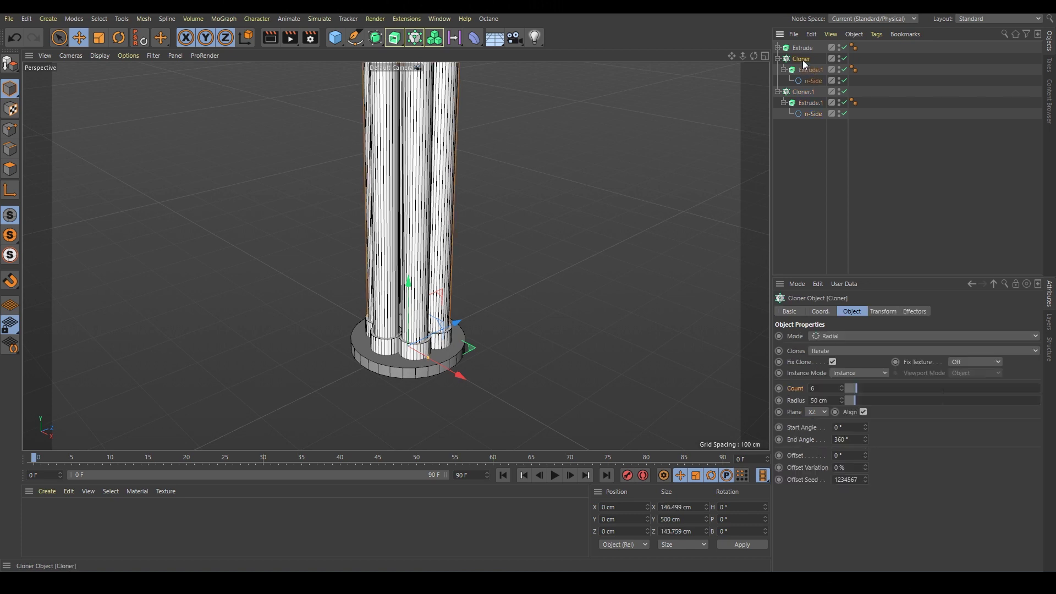
click(810, 70)
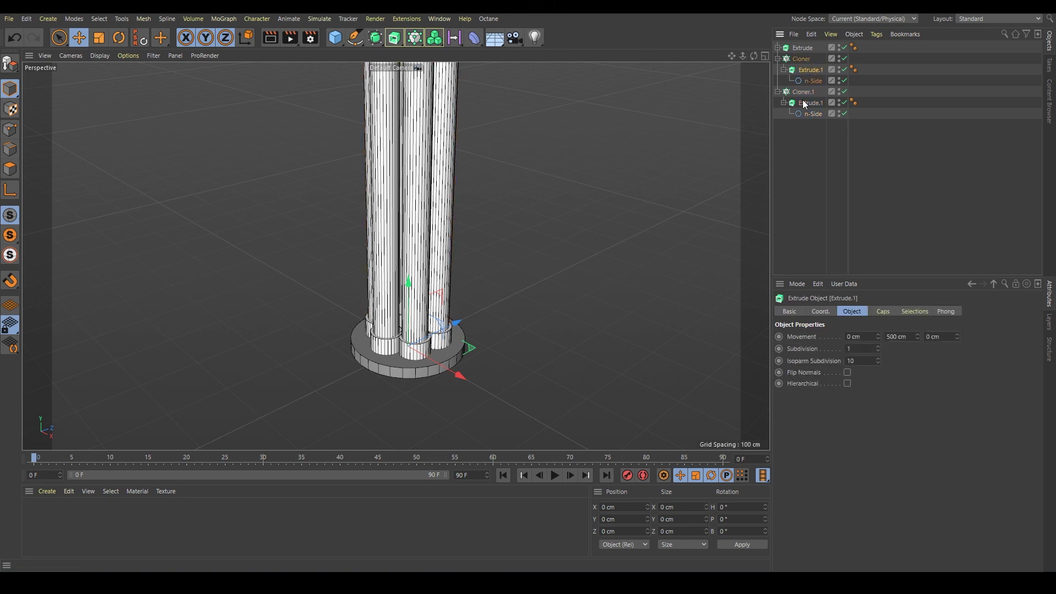
click(803, 48)
click(778, 48)
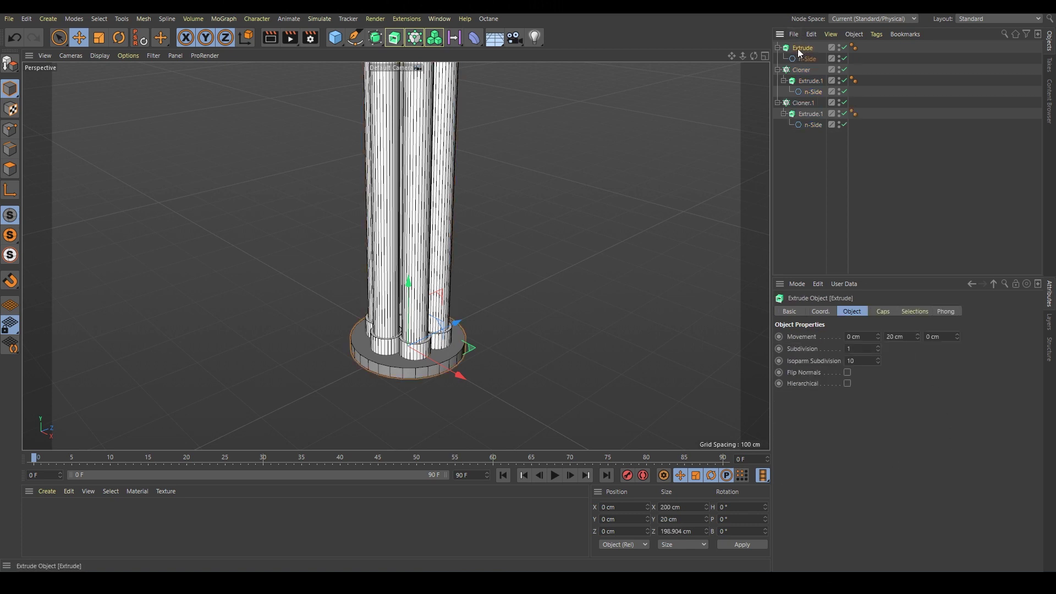
click(908, 336)
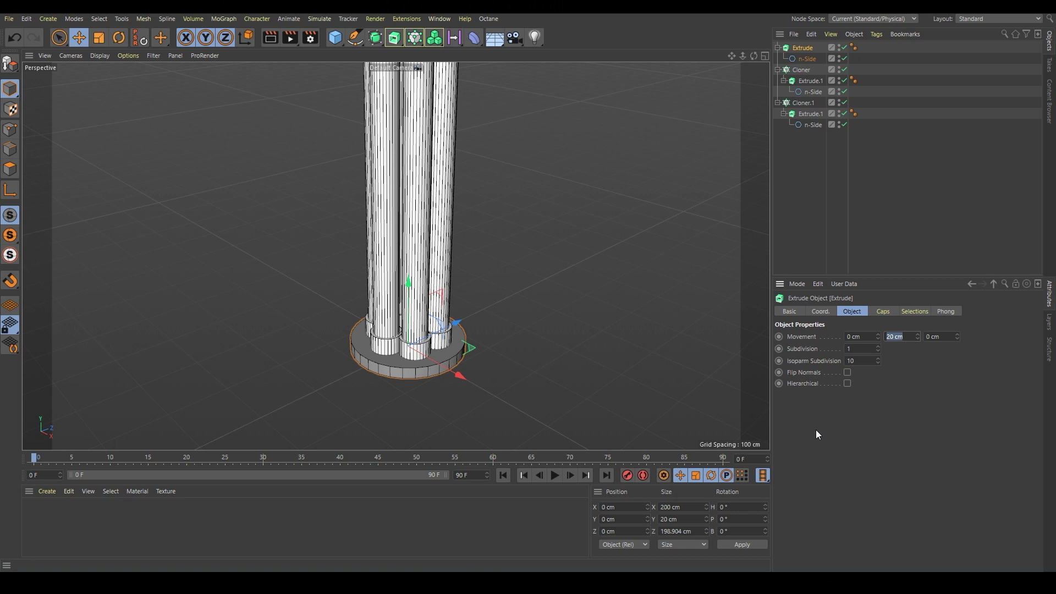
text(40)
key(Return)
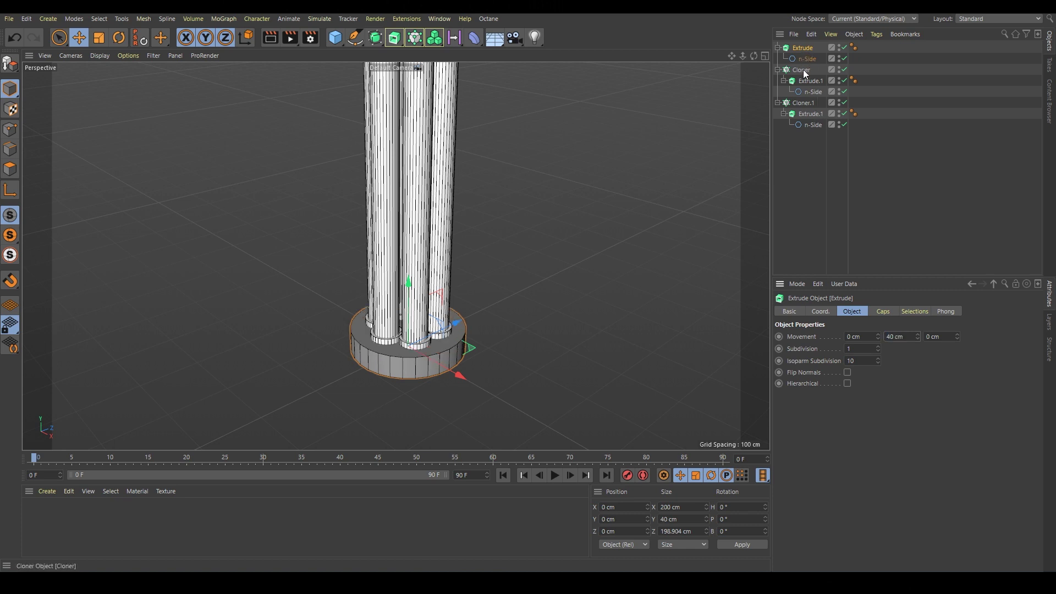
Step: Raise the duplicated collar Cloner along Y to about 19 cm so the collars stand above the base disc
click(803, 103)
drag(409, 290, 440, 300)
scroll(421, 278, down, 5)
scroll(440, 305, up, 4)
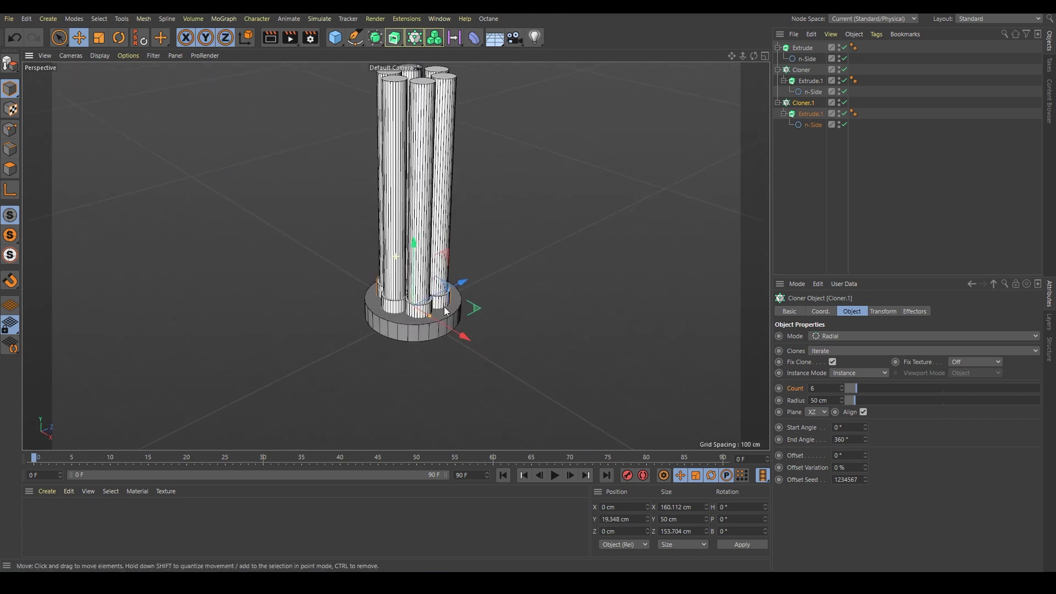
alt+middle_drag(440, 306, 456, 356)
Step: Collapse the object hierarchies and place the column Cloner below Cloner.1 in the object list
click(778, 103)
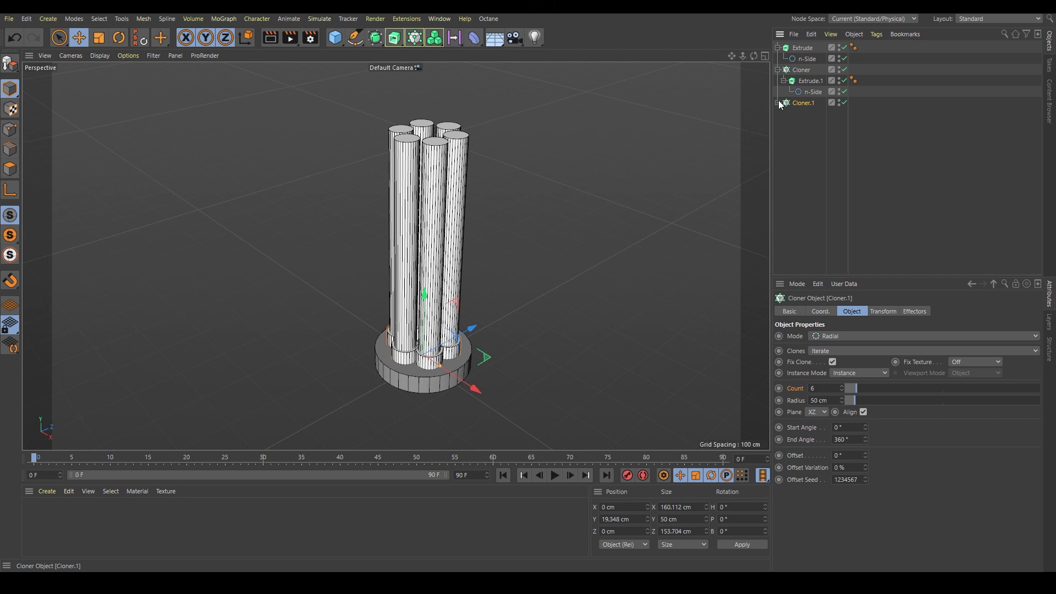
click(777, 70)
click(778, 47)
click(800, 49)
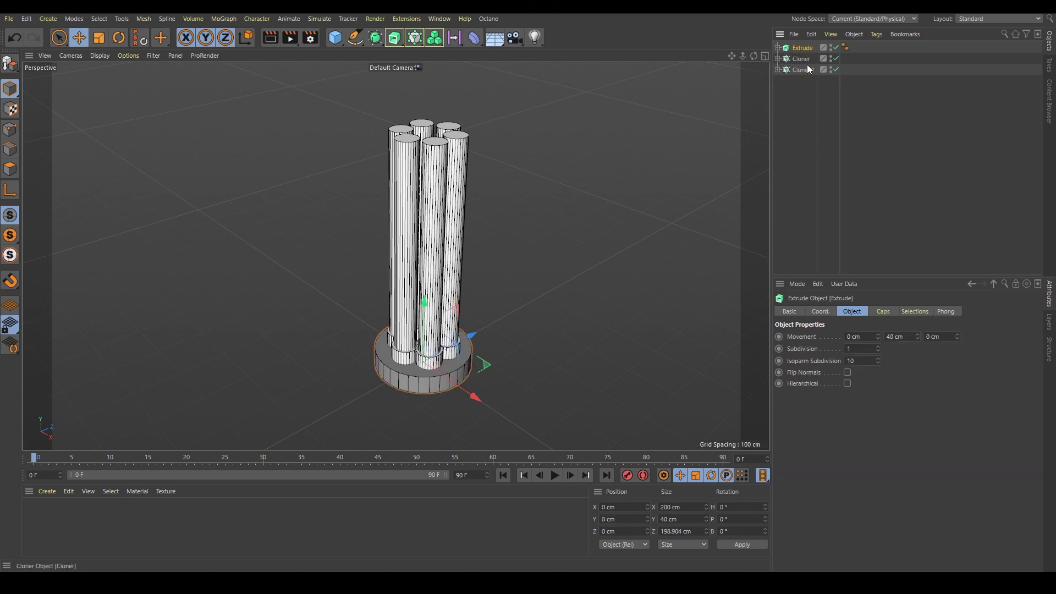
click(802, 58)
drag(802, 57, 800, 71)
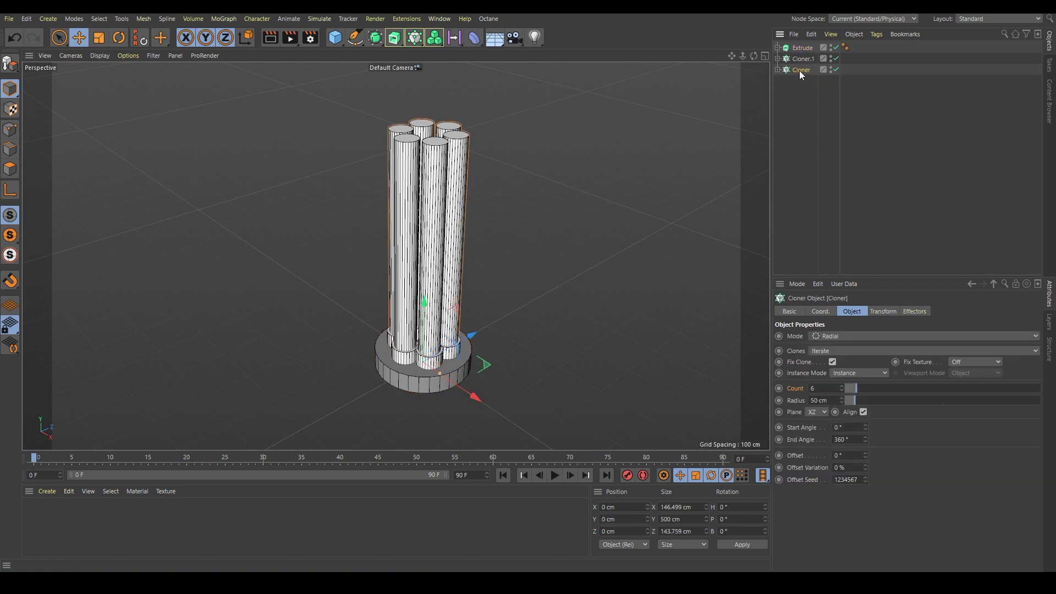
click(813, 58)
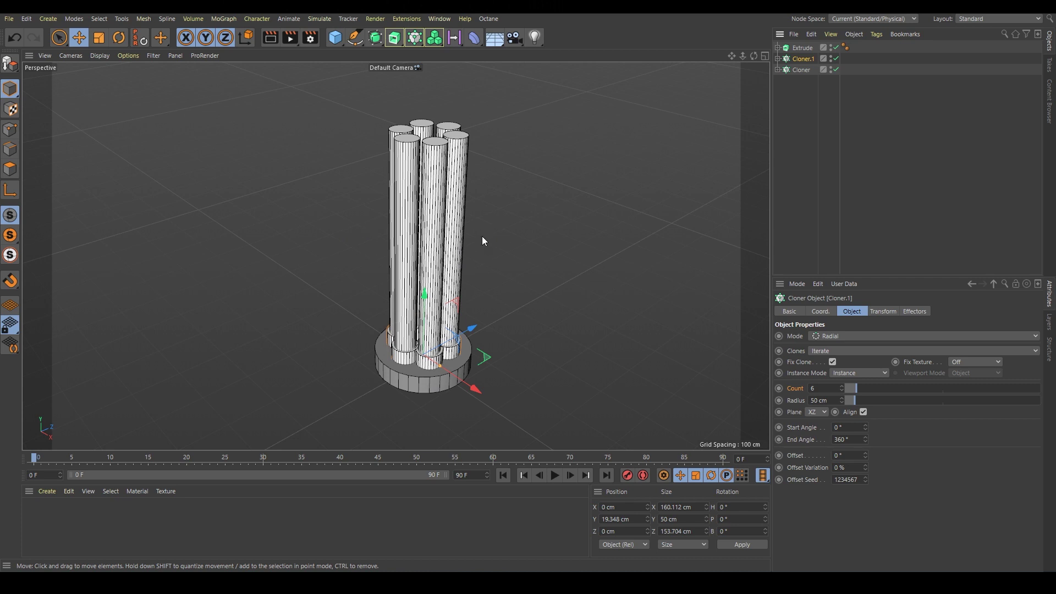
Step: Create a Null and group the base Extrude and Cloner.1 inside it
click(335, 39)
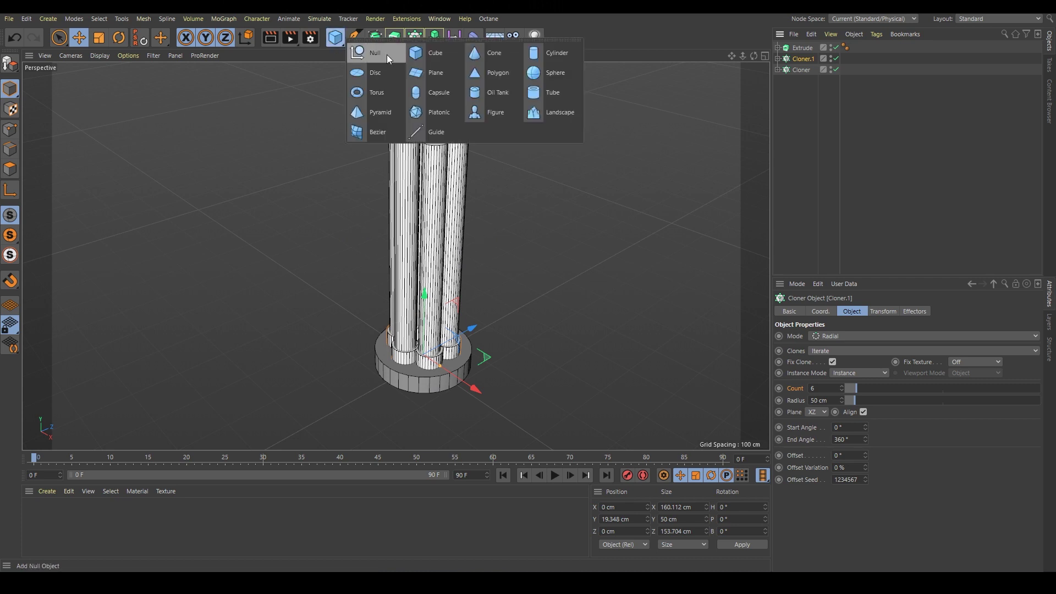
click(384, 52)
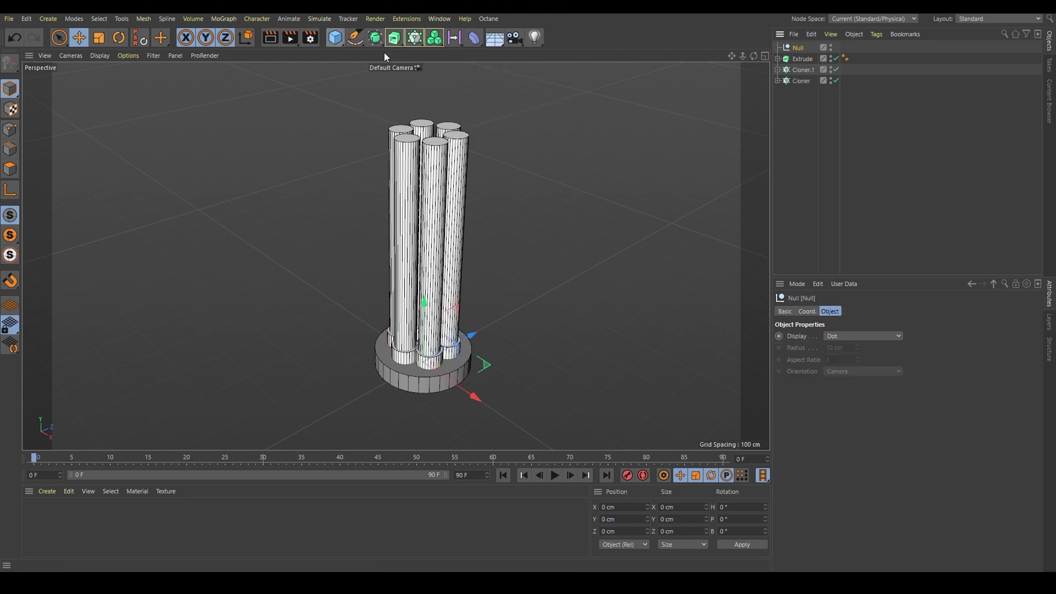
click(800, 68)
ctrl+click(802, 59)
drag(803, 61, 801, 50)
click(800, 50)
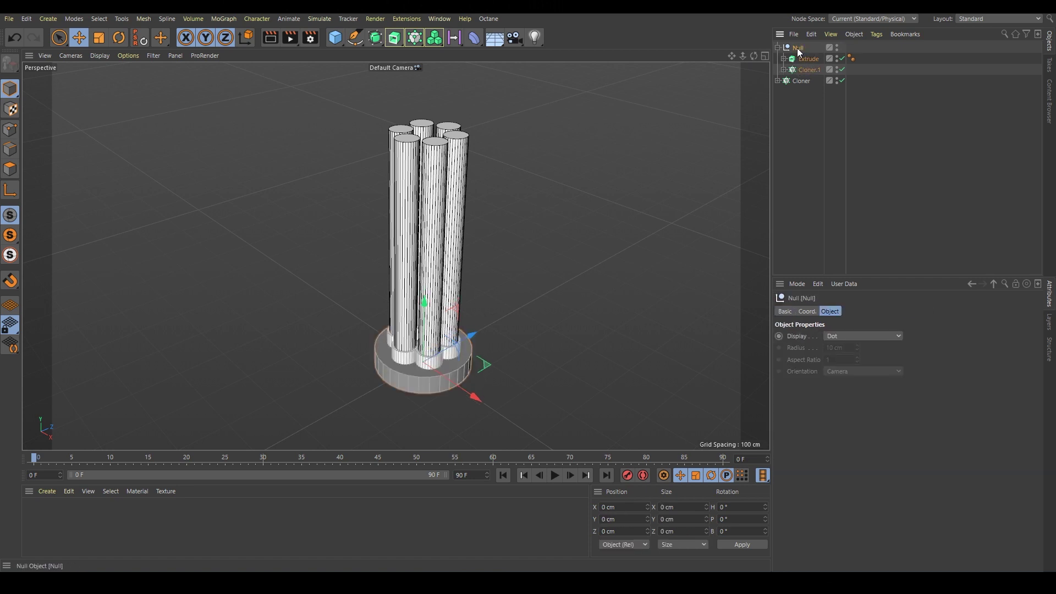
Step: Add a Symmetry object as parent of the Null and set its mirror plane to XZ
click(395, 37)
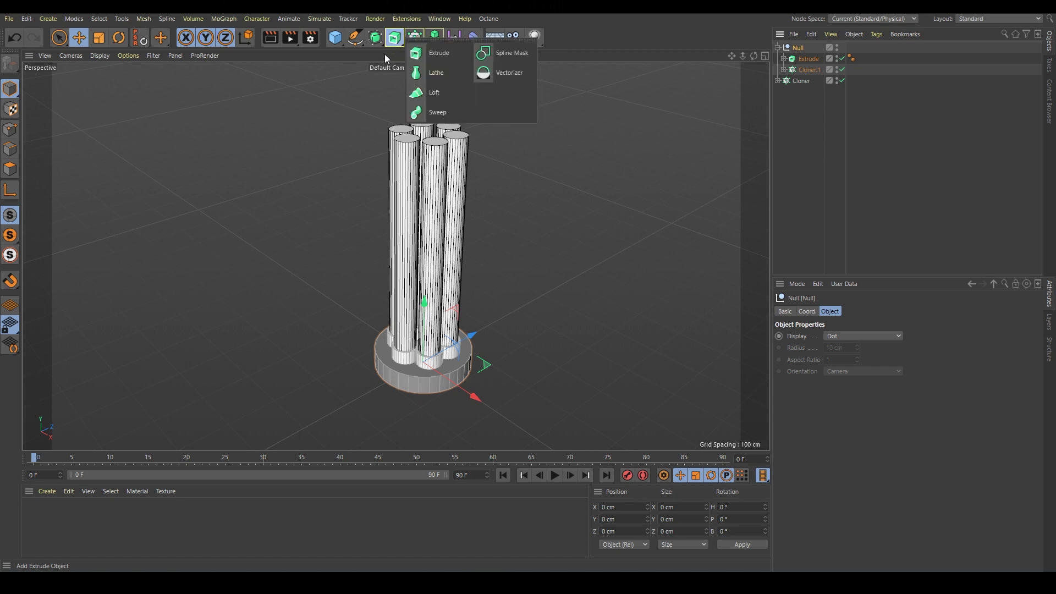
click(376, 38)
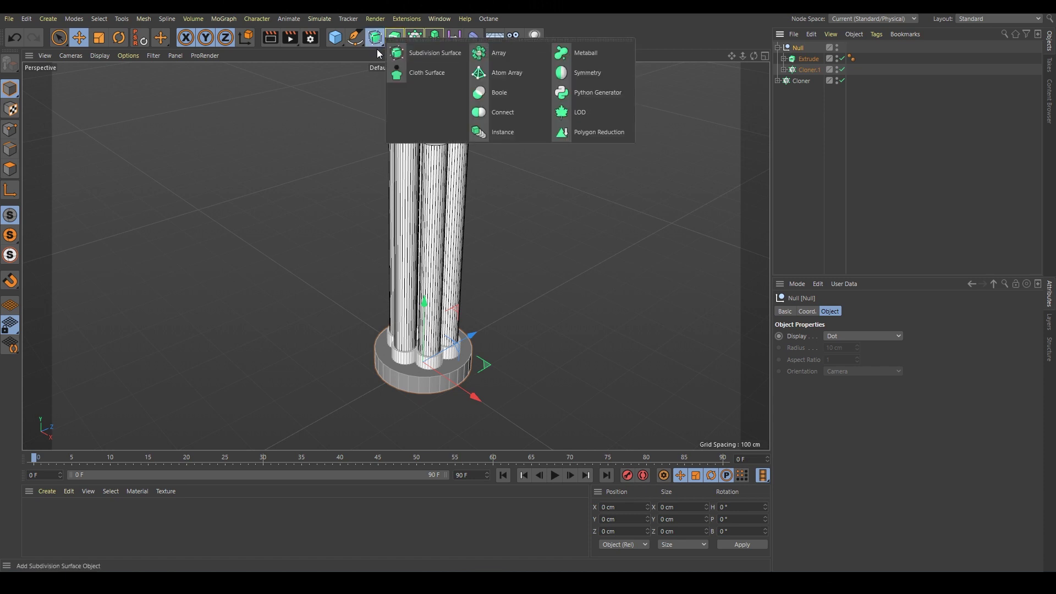
alt+click(585, 74)
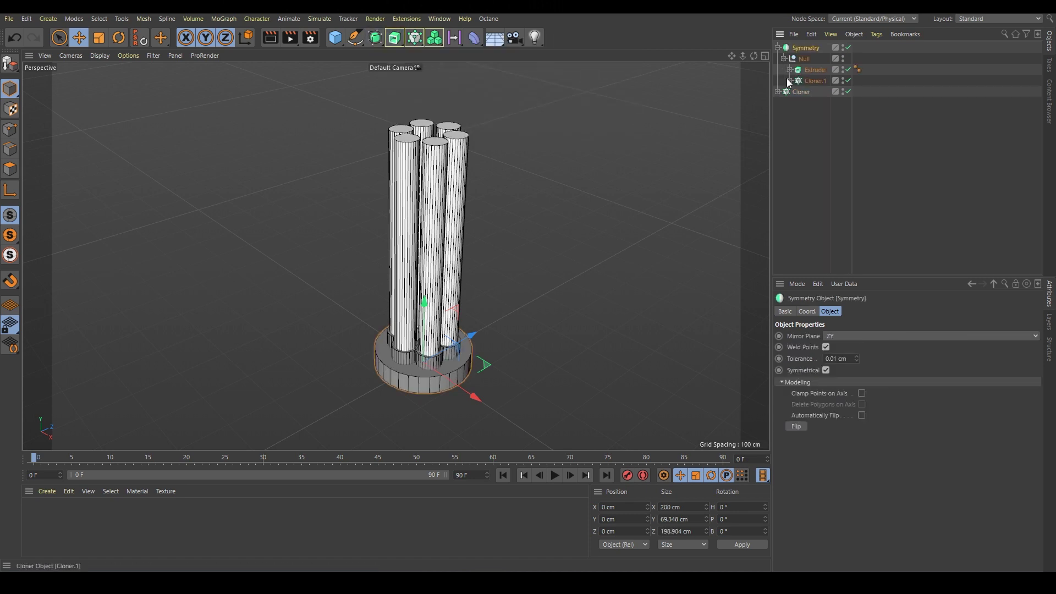
click(806, 58)
click(808, 48)
click(842, 336)
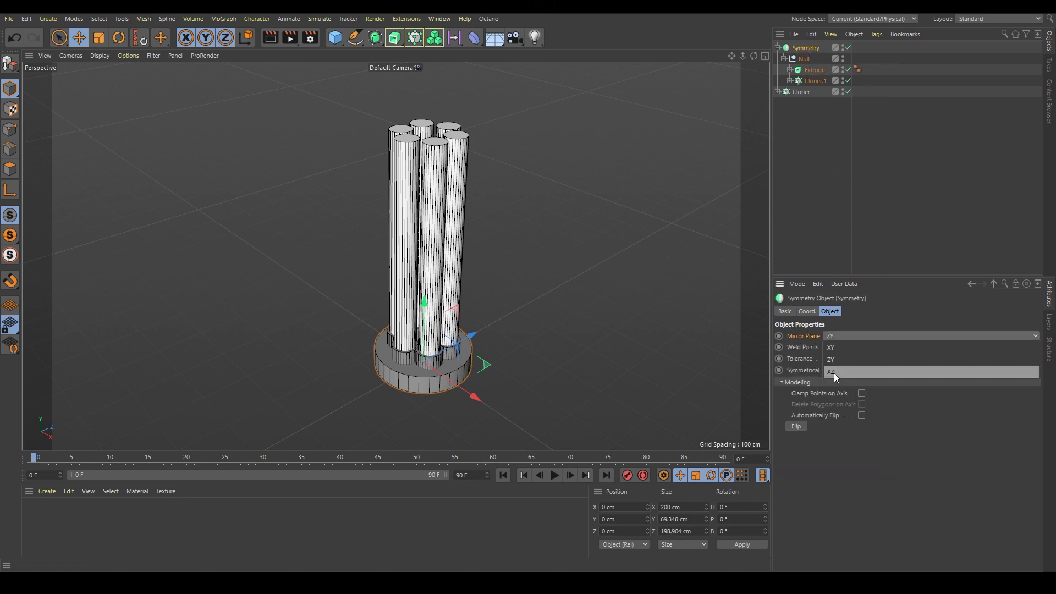
click(835, 373)
alt+drag(389, 384, 417, 302)
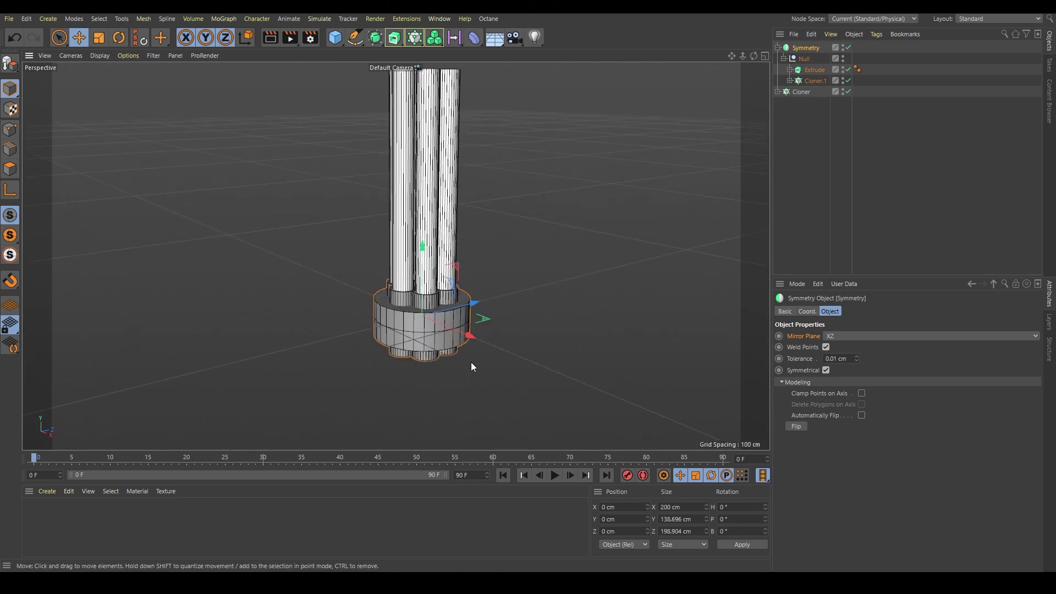
Step: Try to move the Null upward inside the Symmetry object
click(806, 59)
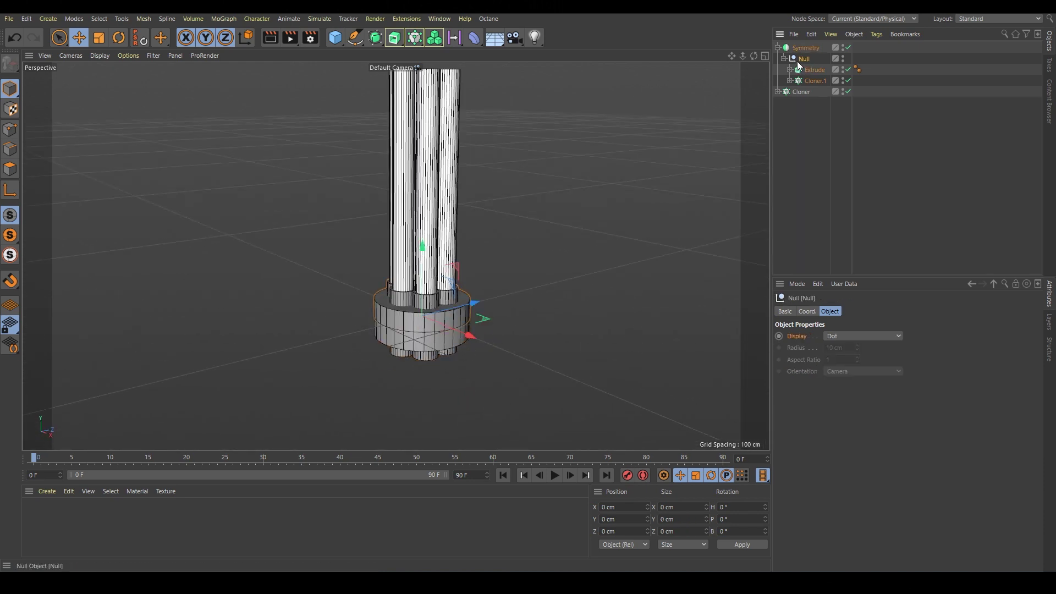
mouse_move(422, 246)
mouse_down()
mouse_move(428, 209)
mouse_move(428, 231)
mouse_up()
key(ctrl+z)
Step: Move only the Symmetry object's axis up to about Y 158 cm, placing the mirrored base and collars partway up the columns
click(811, 50)
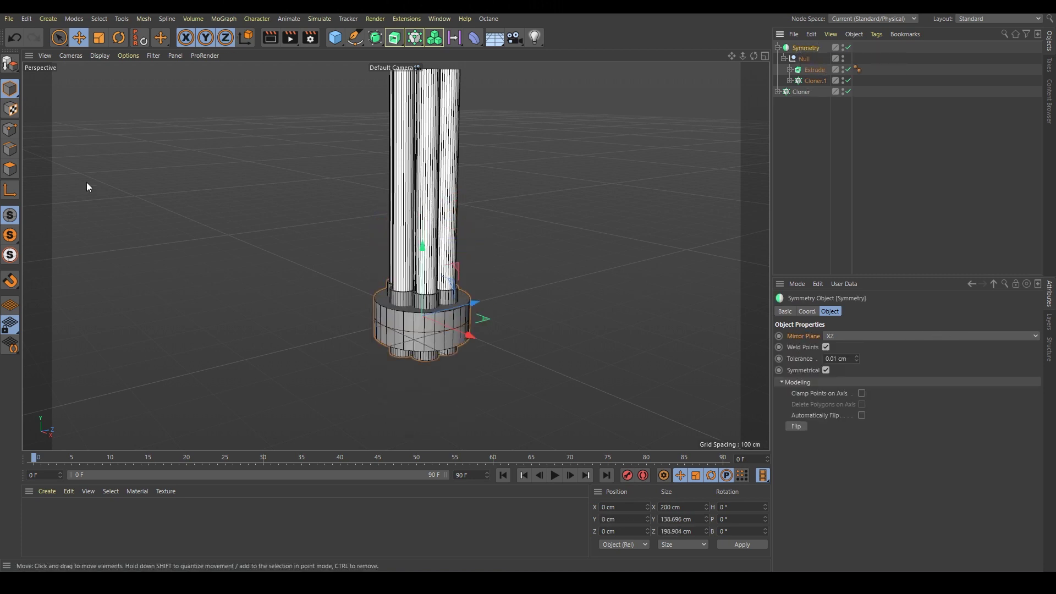
click(11, 191)
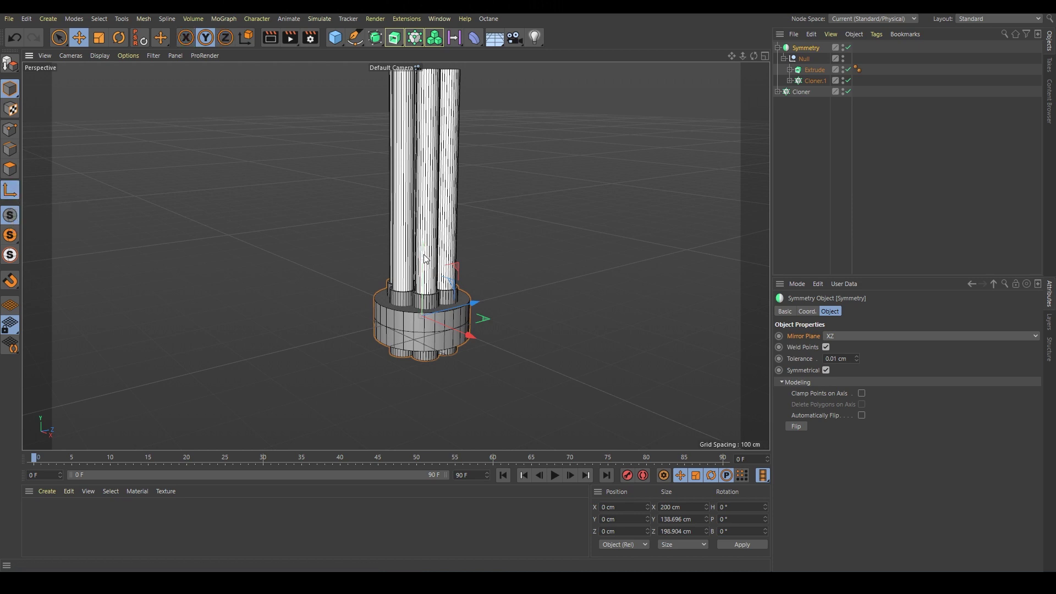
drag(425, 258, 418, 179)
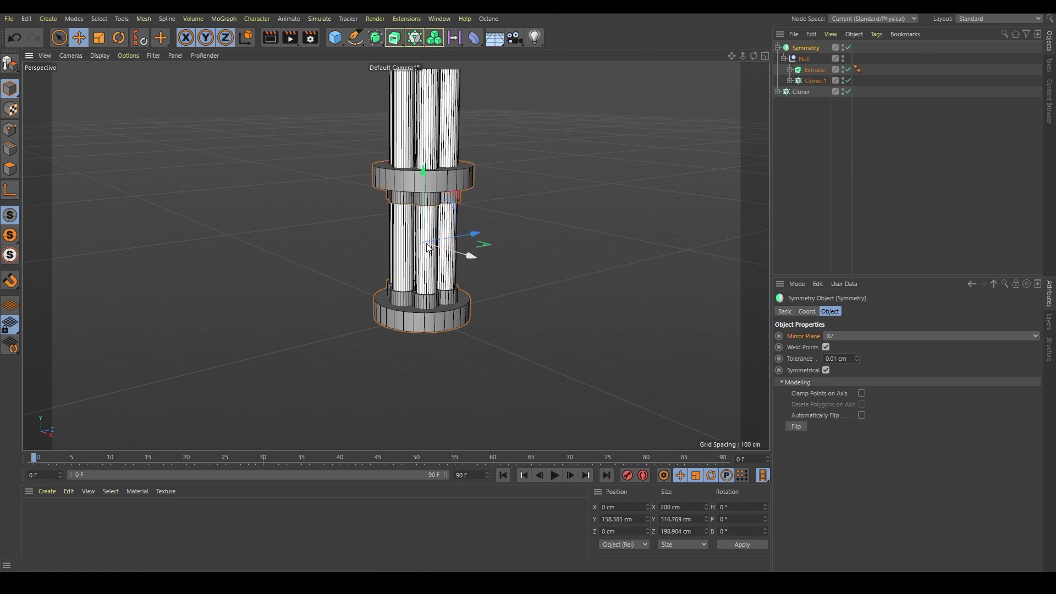
alt+drag(429, 248, 456, 342)
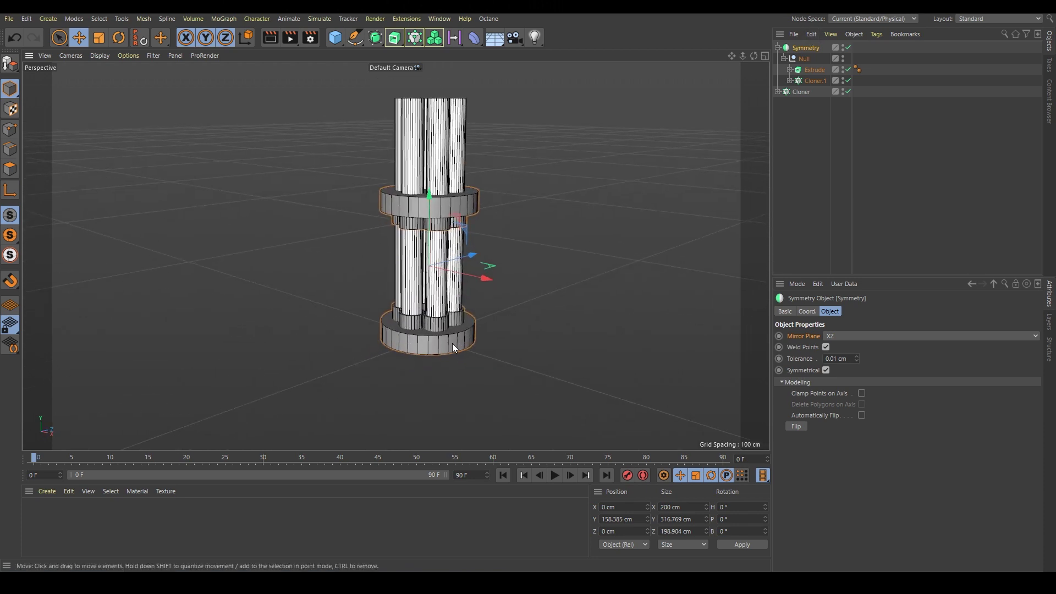
Step: Create an Instance of the base disc's Extrude and move it up the columns to about Y 388 cm
click(815, 80)
click(778, 91)
click(806, 92)
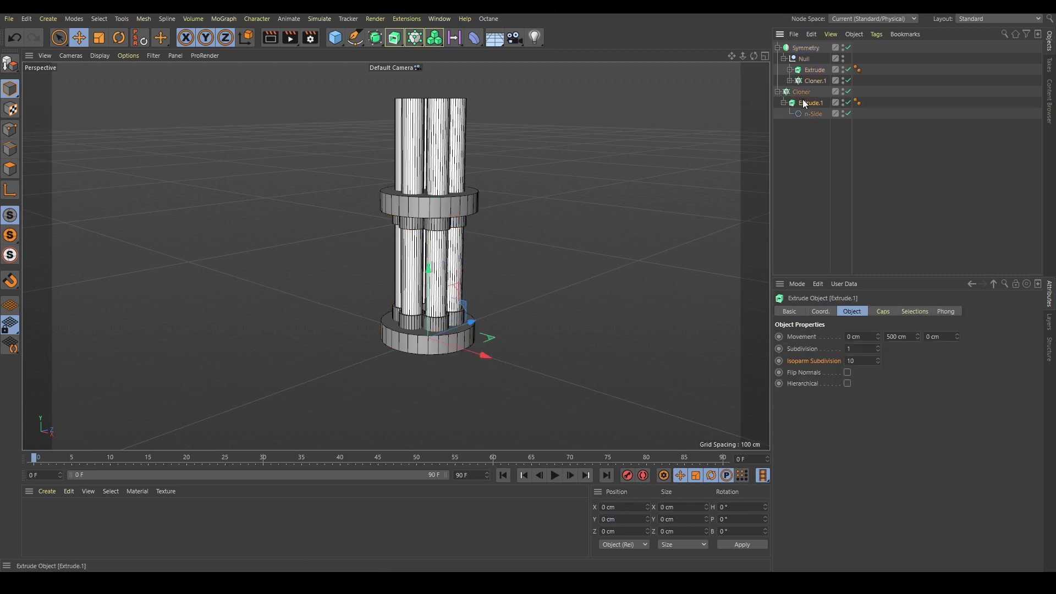
click(811, 81)
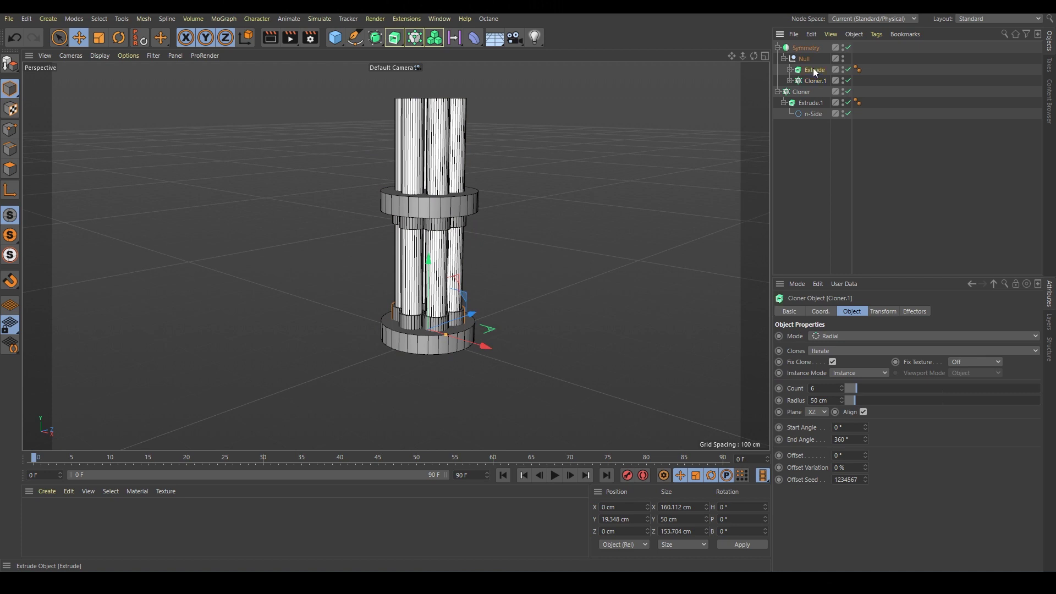
click(815, 70)
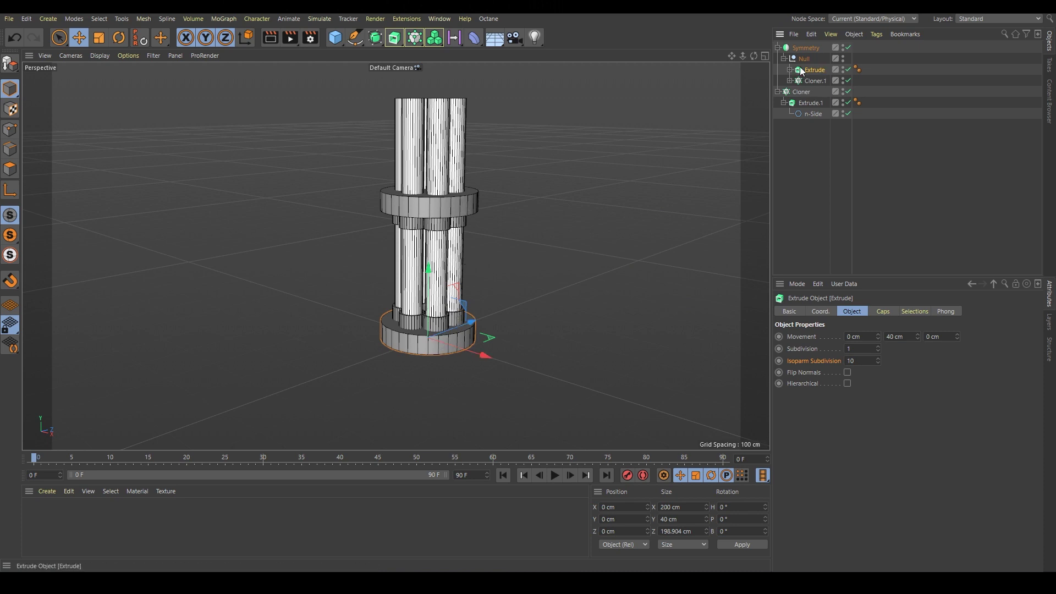
click(373, 42)
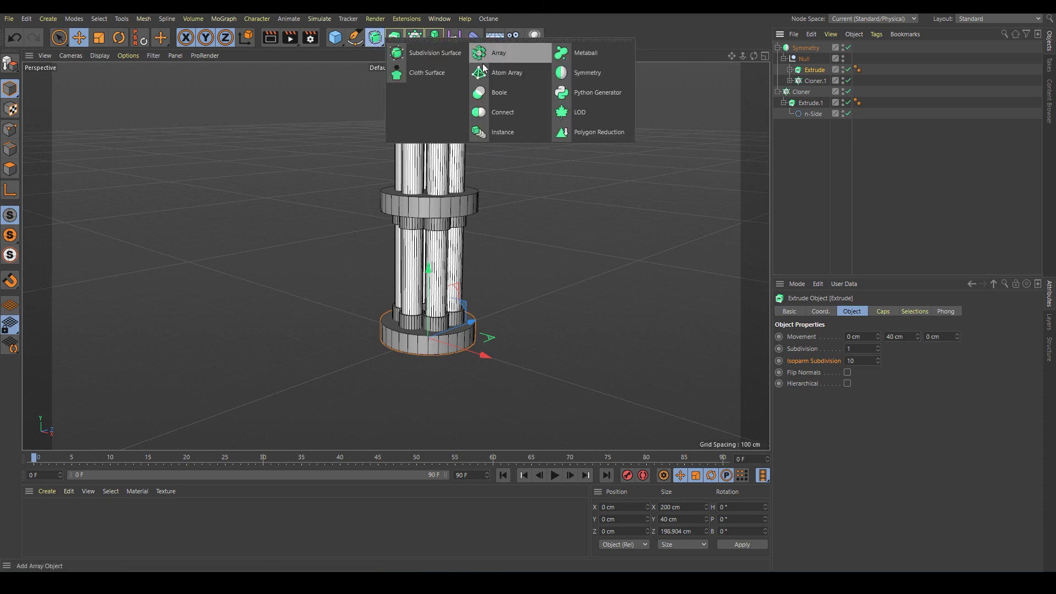
click(517, 136)
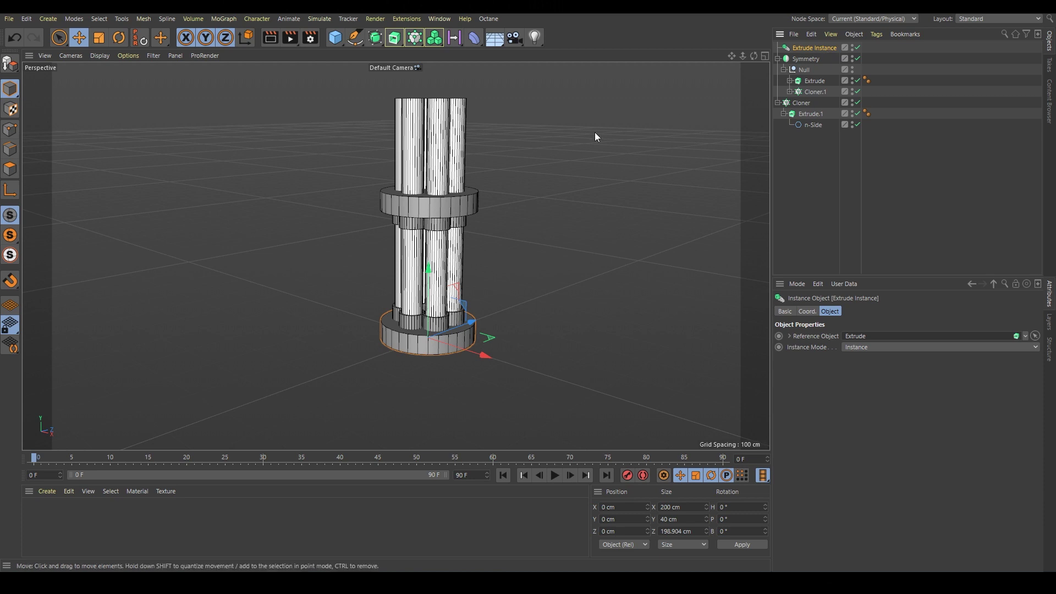
drag(430, 275, 437, 87)
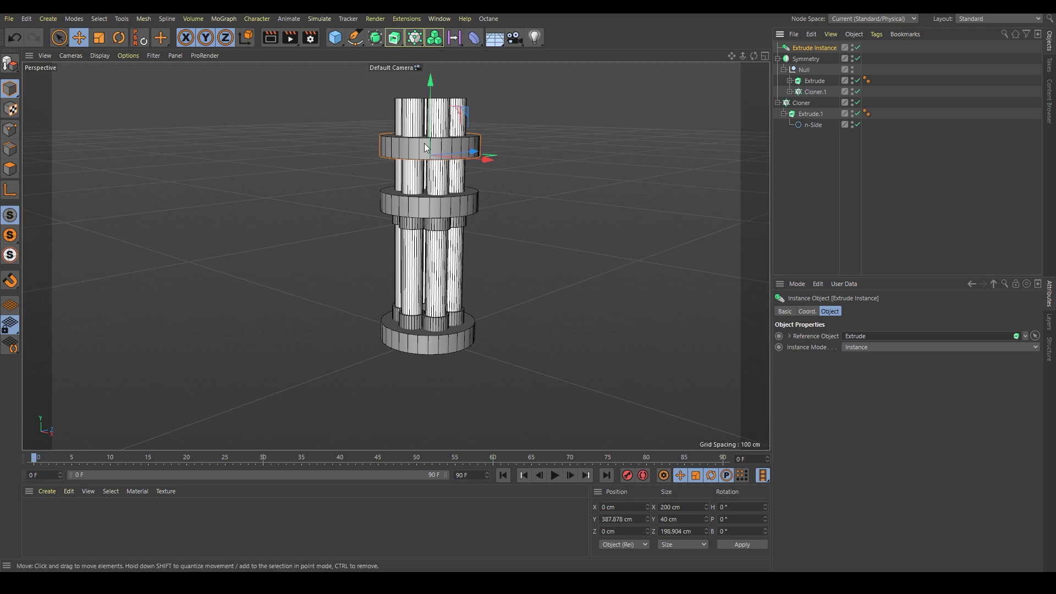
Step: Set the instanced disc's Y scale to 0.5 and raise the disc to about Y 399 cm
click(807, 312)
click(886, 349)
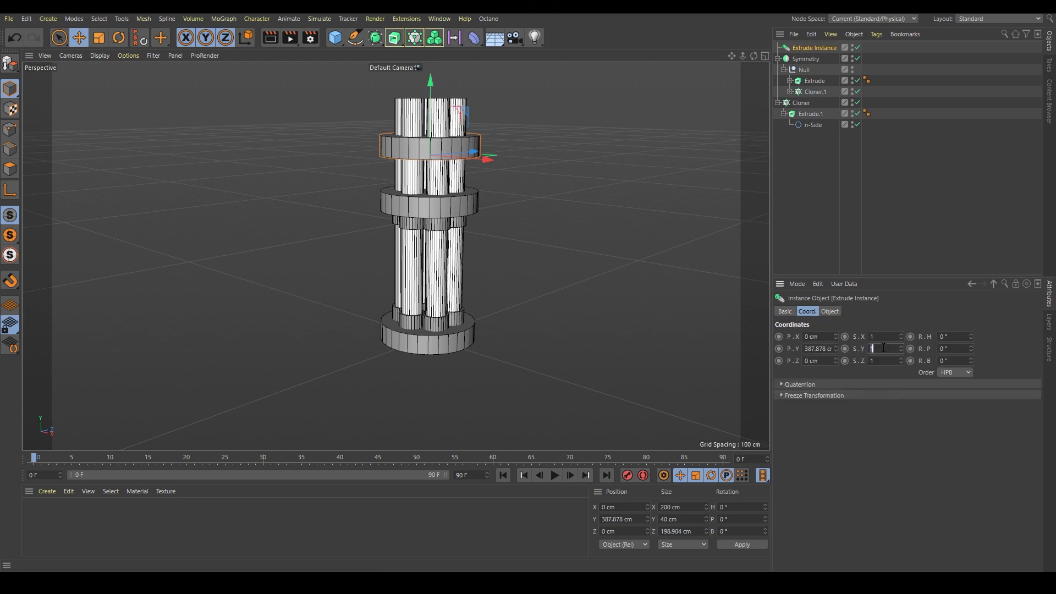
text(.5)
key(Return)
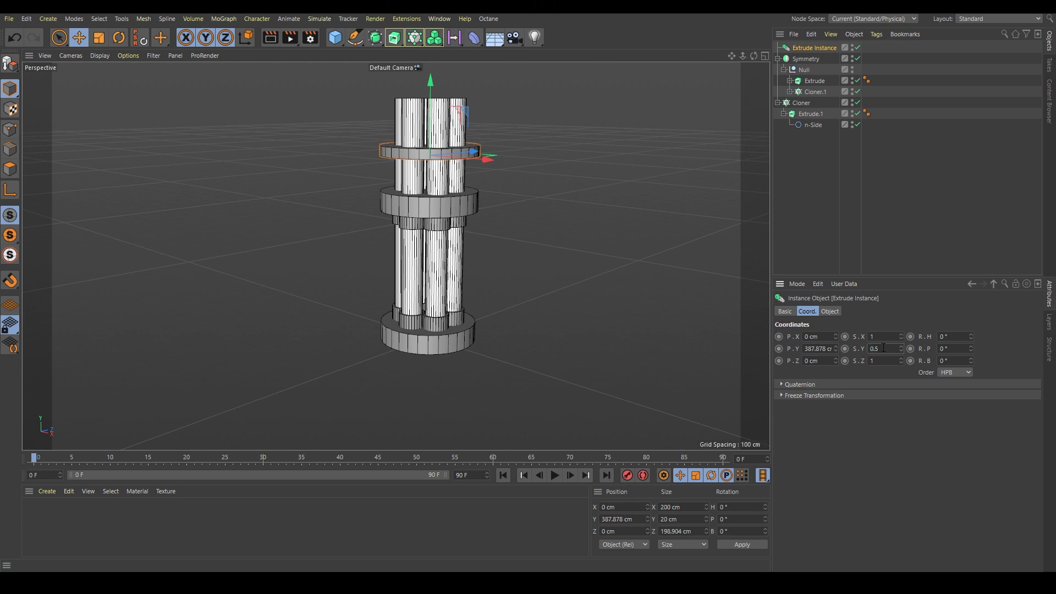
alt+drag(439, 213, 444, 245)
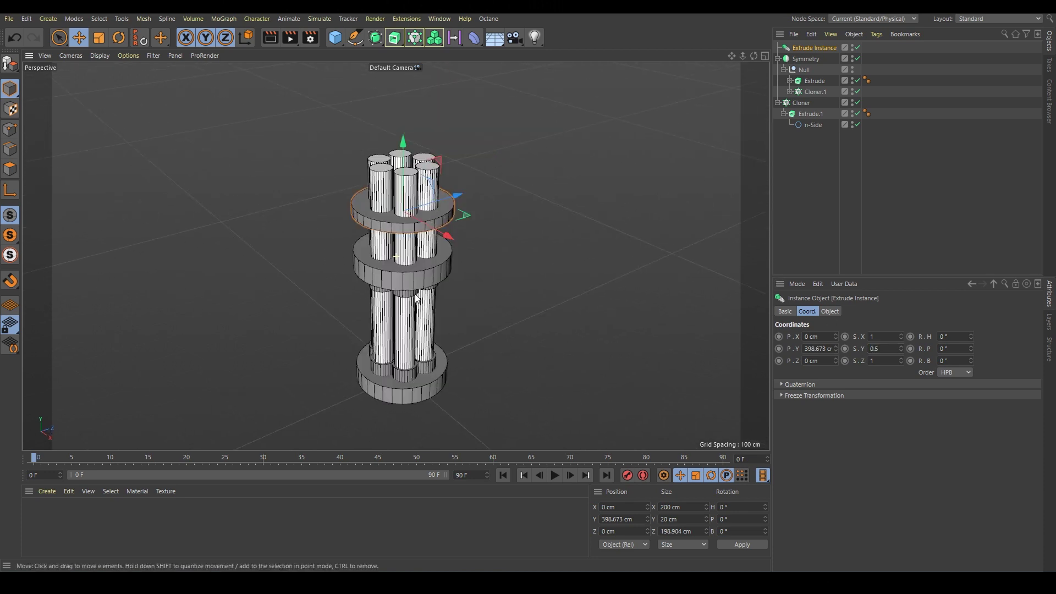
alt+drag(415, 285, 440, 193)
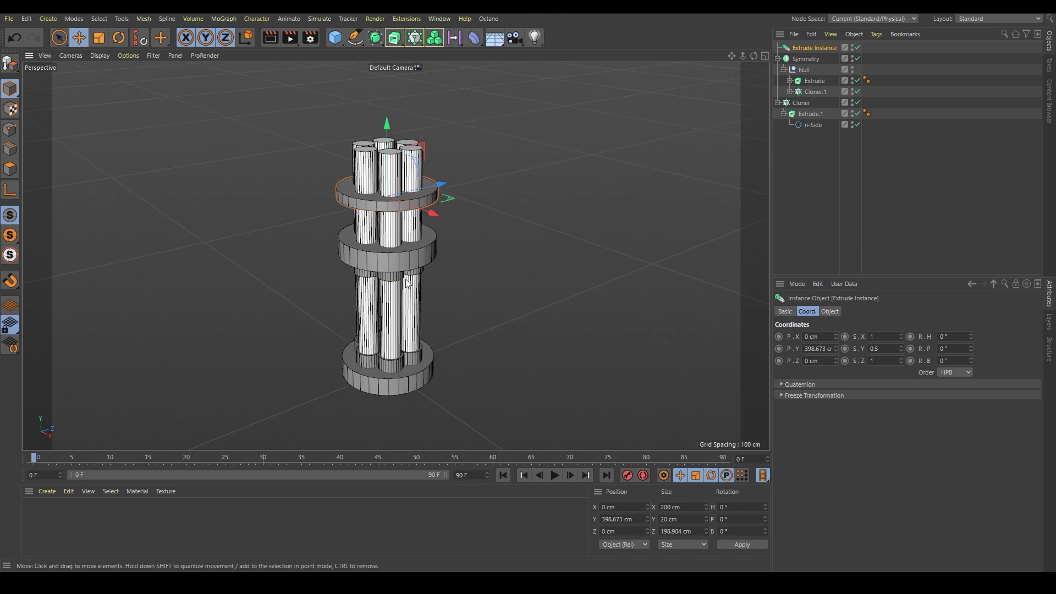
alt+drag(385, 154, 396, 154)
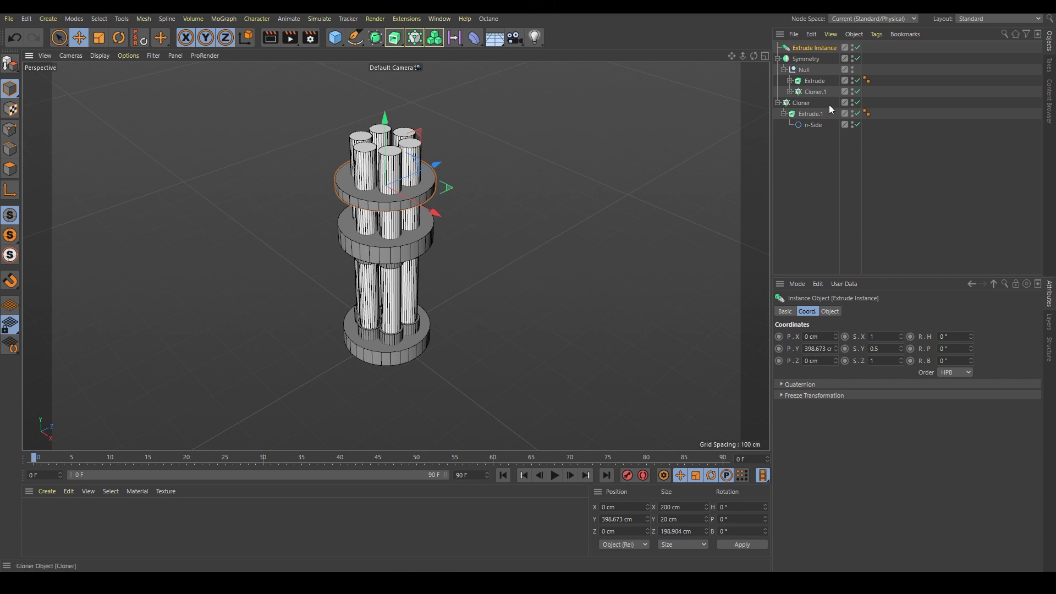
Step: Duplicate the column Cloner and move the copy up to about Y 530 cm
click(801, 104)
drag(801, 107, 807, 155)
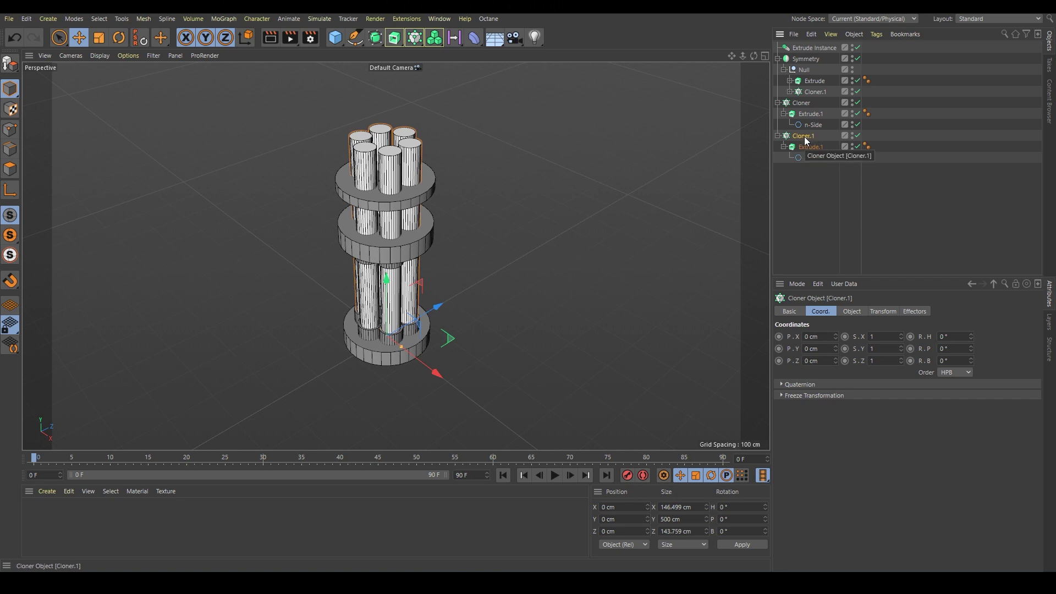
drag(390, 294, 394, 72)
alt+middle_drag(394, 71, 414, 234)
mouse_move(414, 297)
alt+mouse_down()
mouse_move(408, 278)
mouse_move(421, 279)
alt+mouse_up()
scroll(419, 277, up, 3)
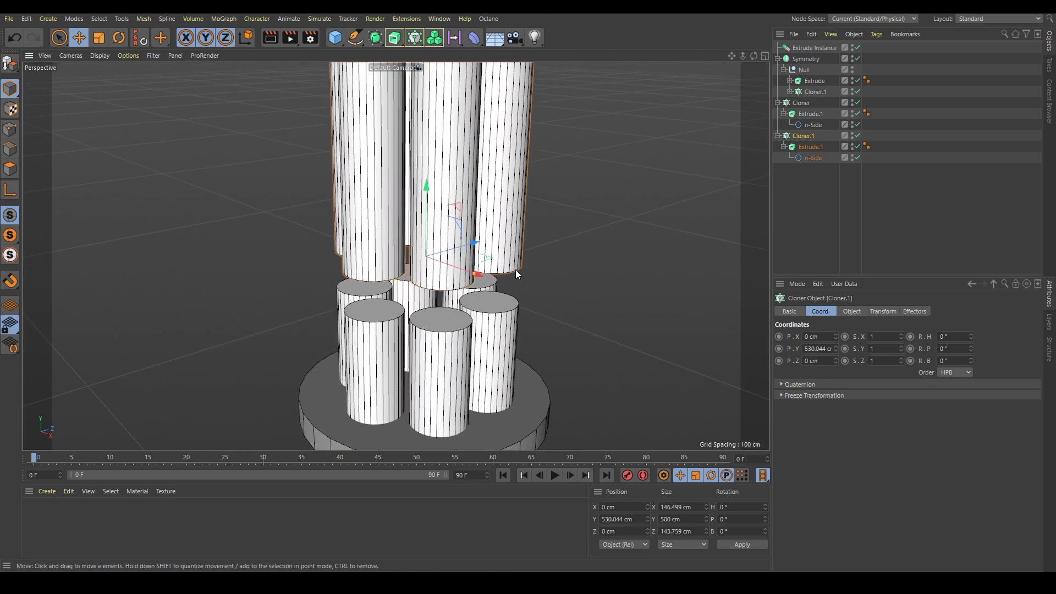
Step: Halve the radius of the duplicated columns' n-Side spline to 11 cm
click(809, 146)
click(852, 312)
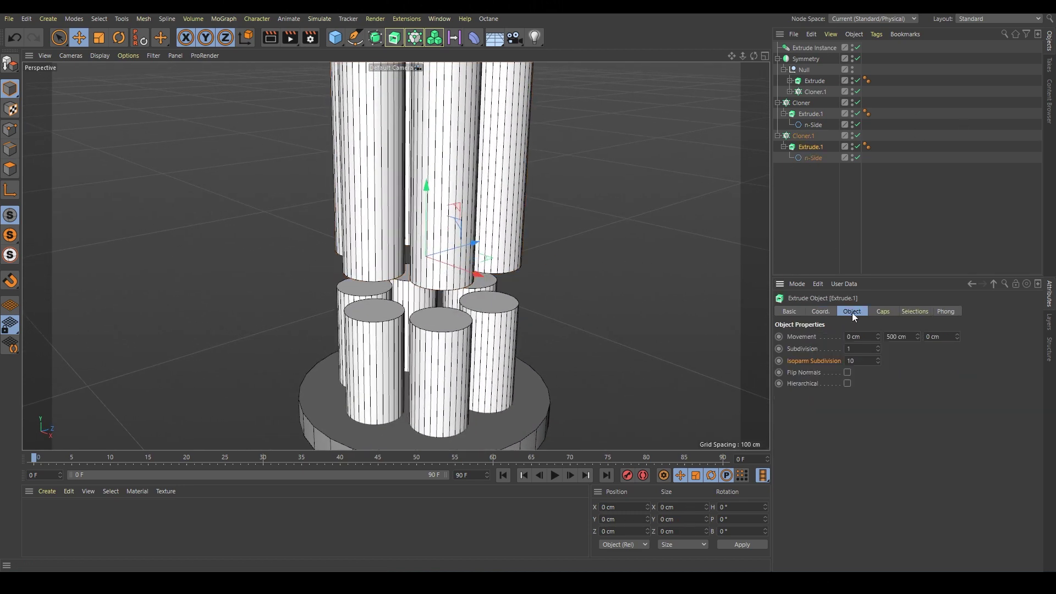
click(813, 158)
click(868, 336)
text(/)
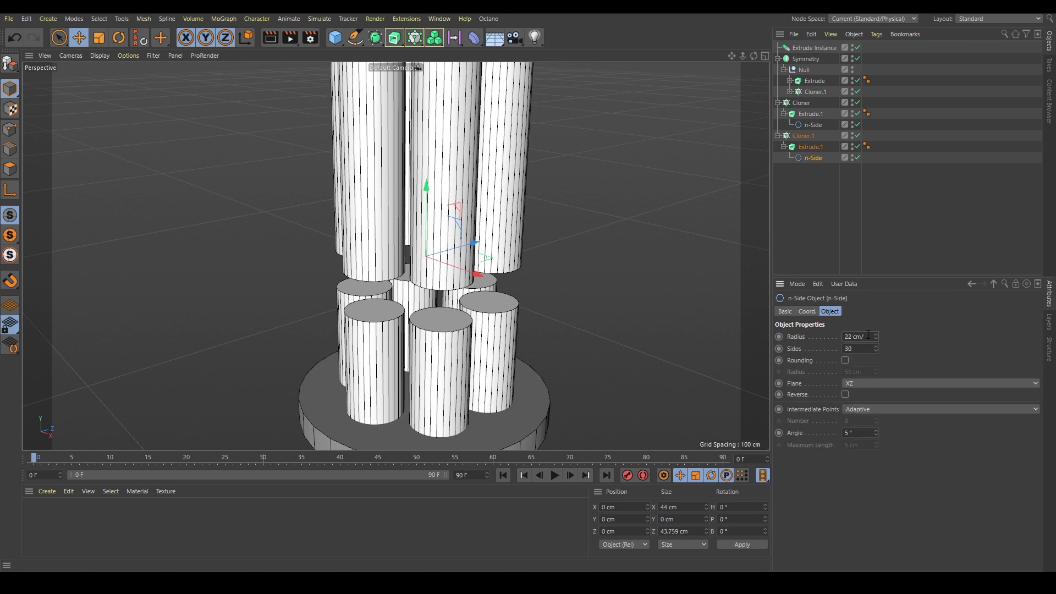
text(2)
key(Return)
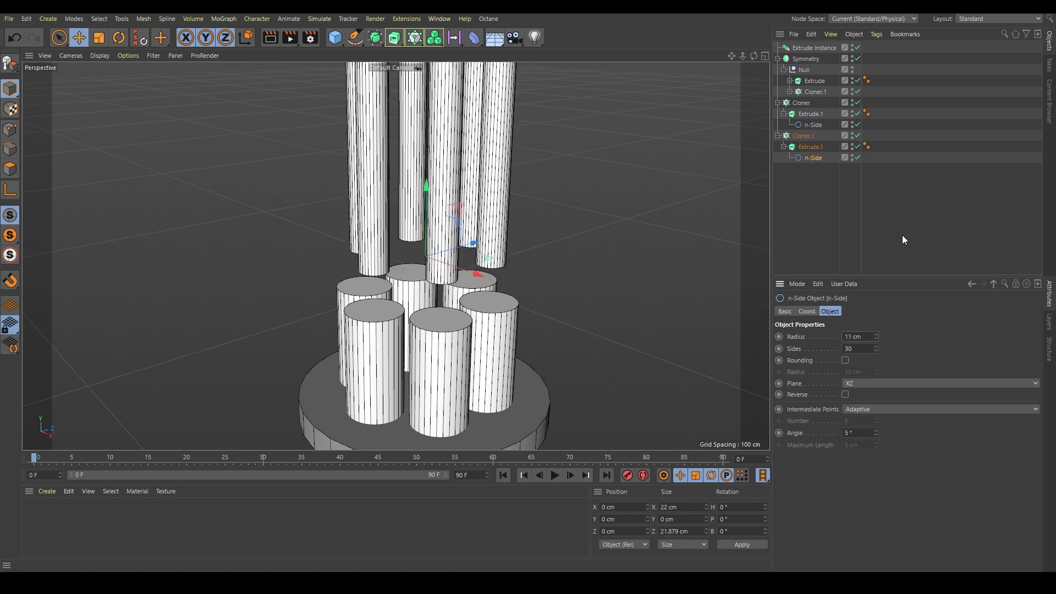
Step: Set the duplicated columns' Extrude movement in Y to 100 cm and lower their Cloner to about Y 518 cm
click(817, 147)
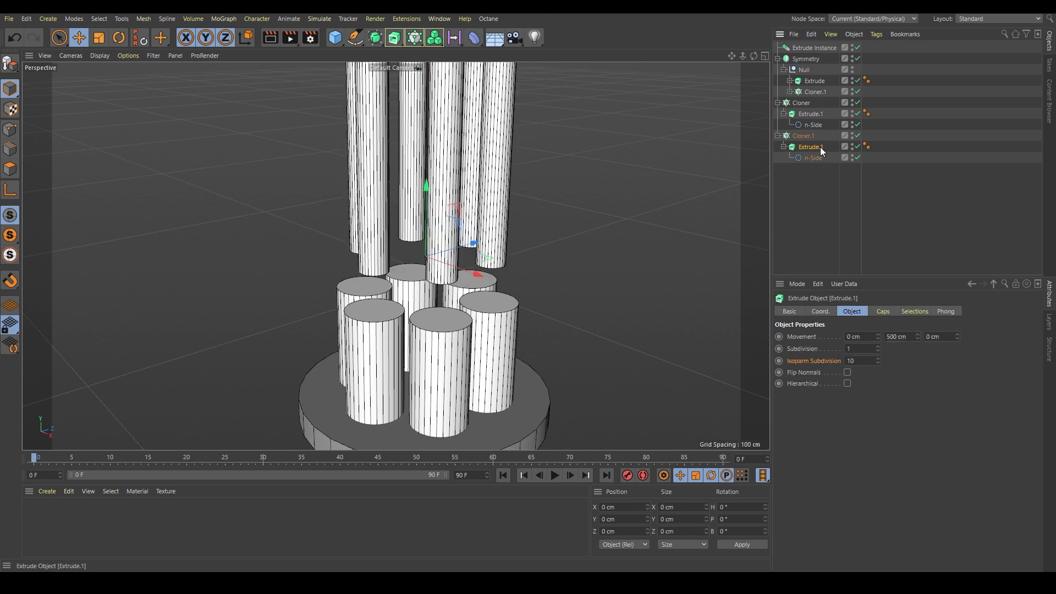
double_click(910, 336)
key(Return)
alt+drag(447, 261, 450, 292)
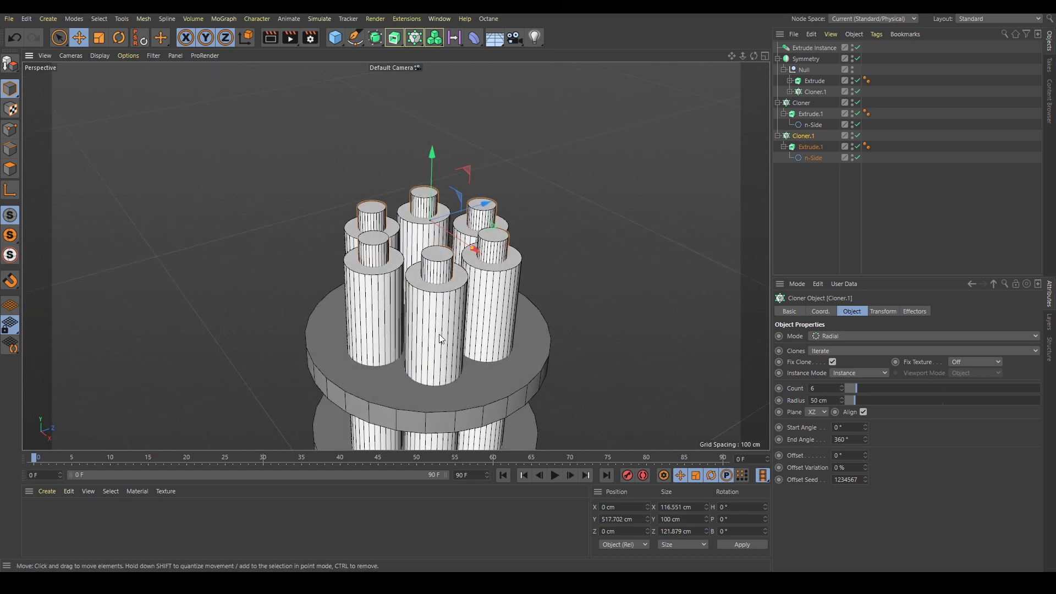
alt+middle_drag(440, 329, 439, 292)
alt+drag(445, 293, 448, 264)
Step: Raise the thin cylinders' Cloner to about Y 535 cm while in Lines display, and restore Gouraud Shading (Lines)
click(105, 55)
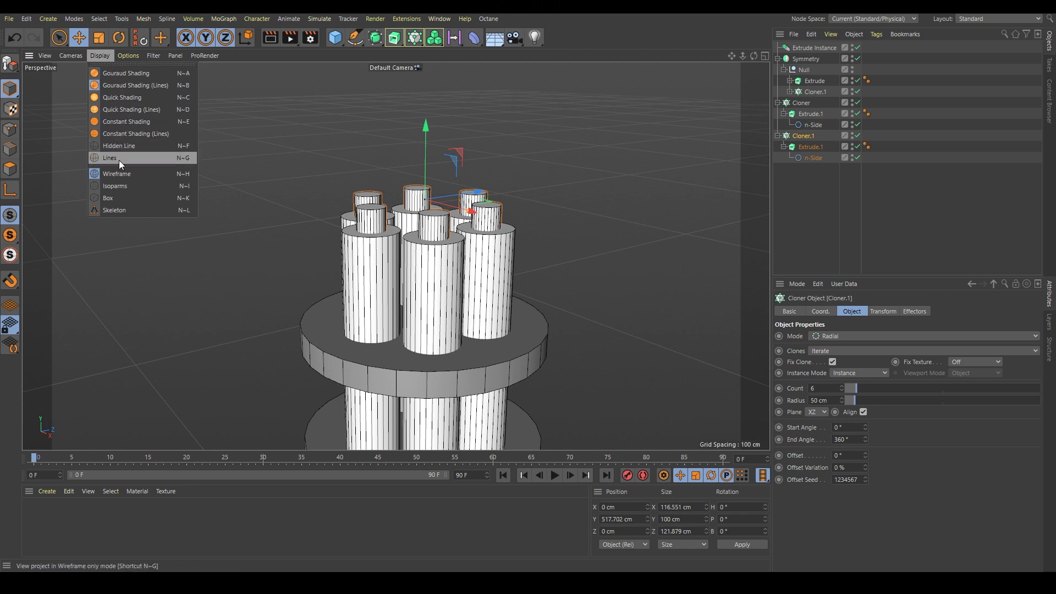
click(182, 157)
alt+drag(430, 198, 434, 120)
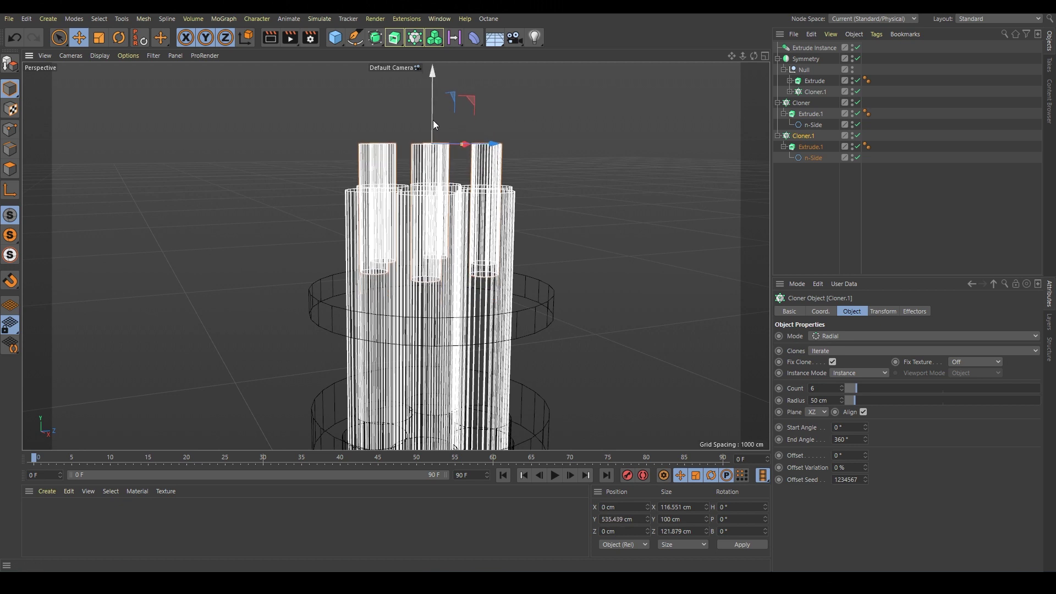
key(n)
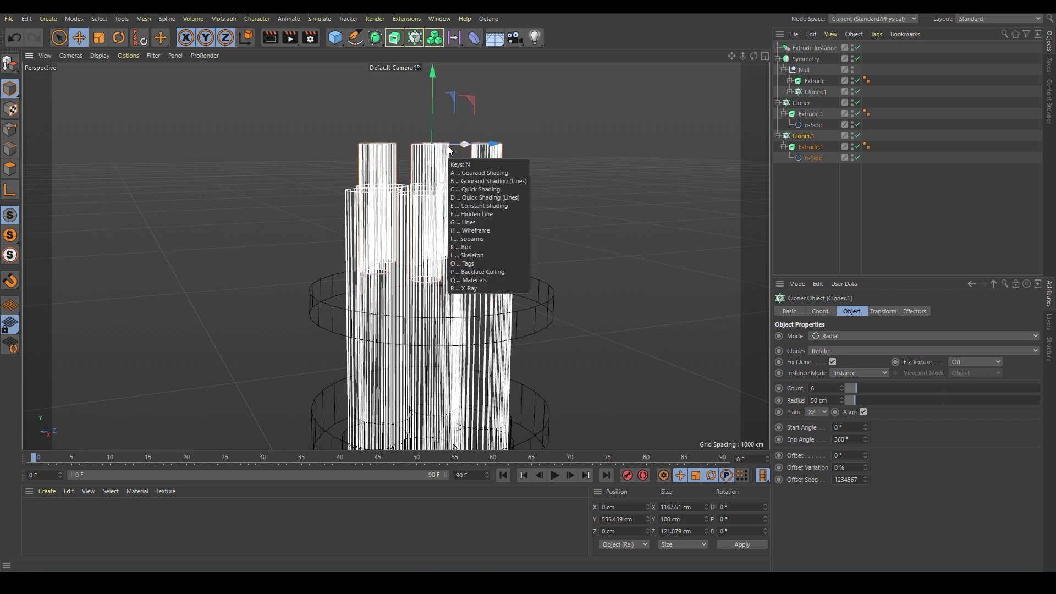
key(b)
alt+drag(448, 147, 461, 217)
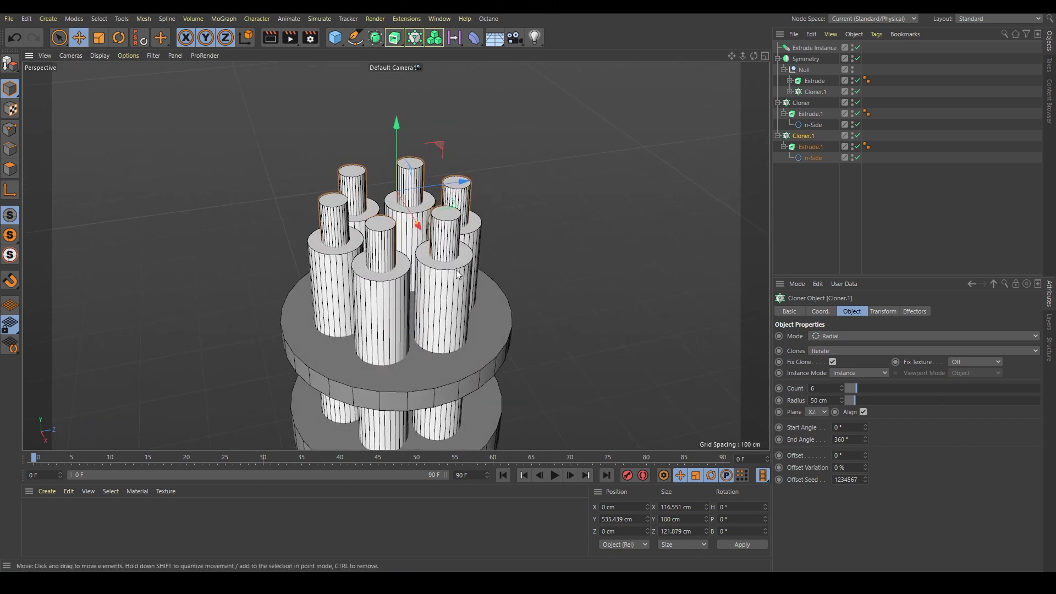
Step: Add a Boole object and place the tall columns' Cloner inside it
click(395, 37)
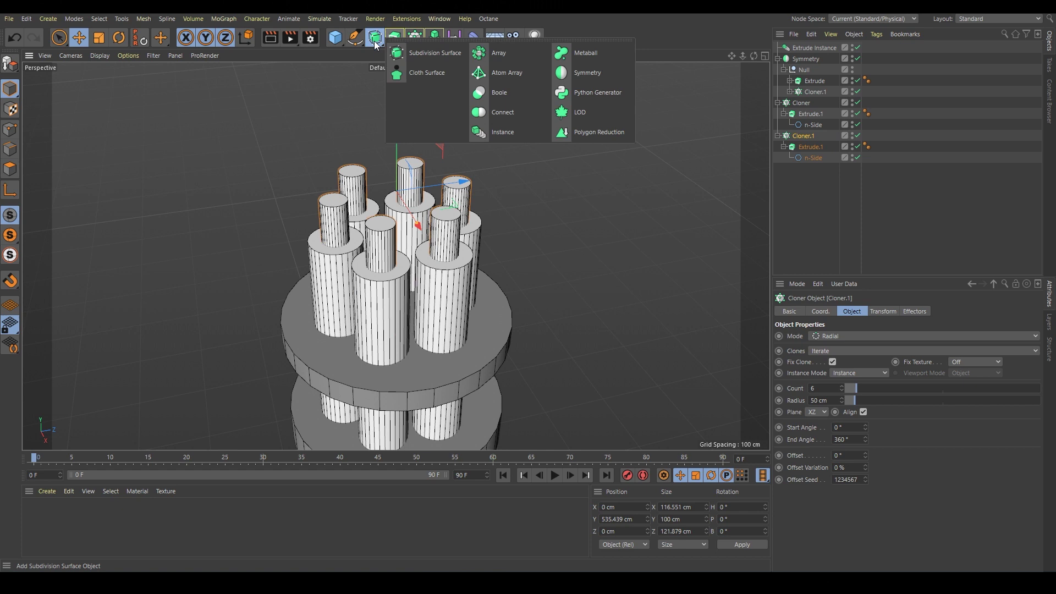
click(509, 94)
click(440, 302)
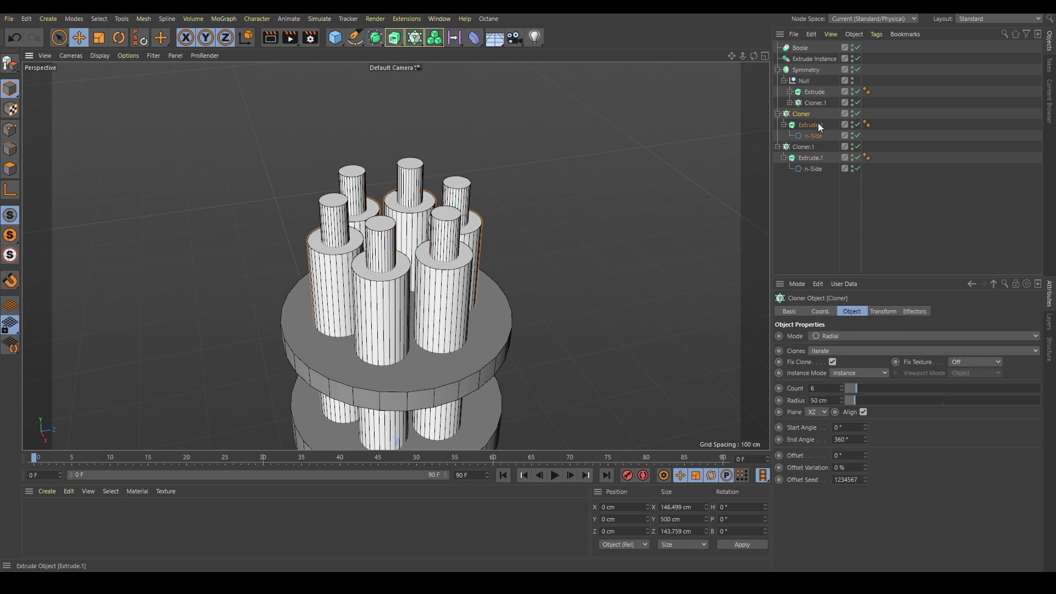
click(779, 114)
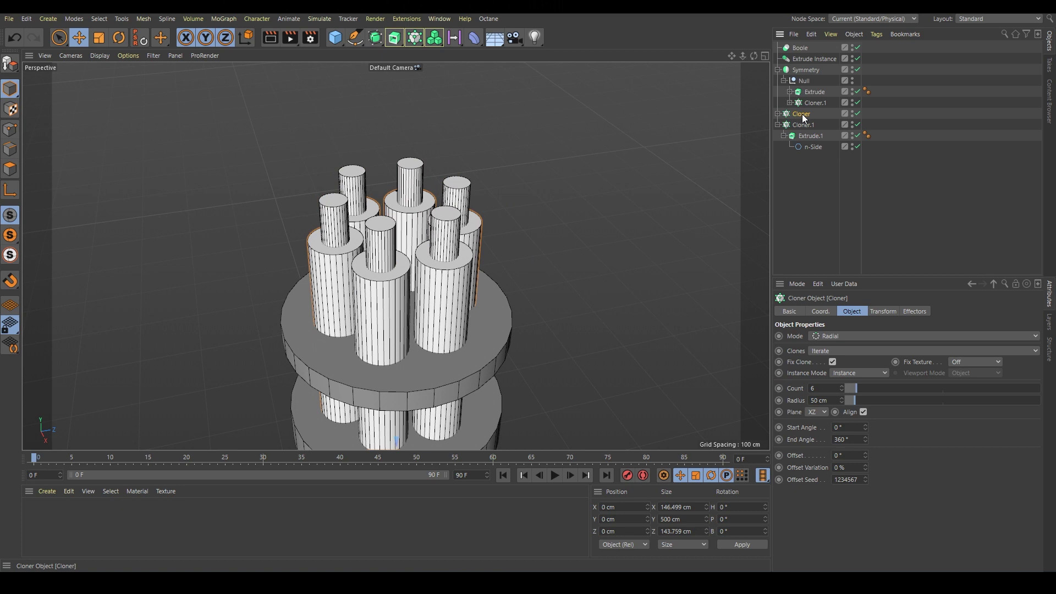
drag(809, 50, 808, 53)
click(801, 48)
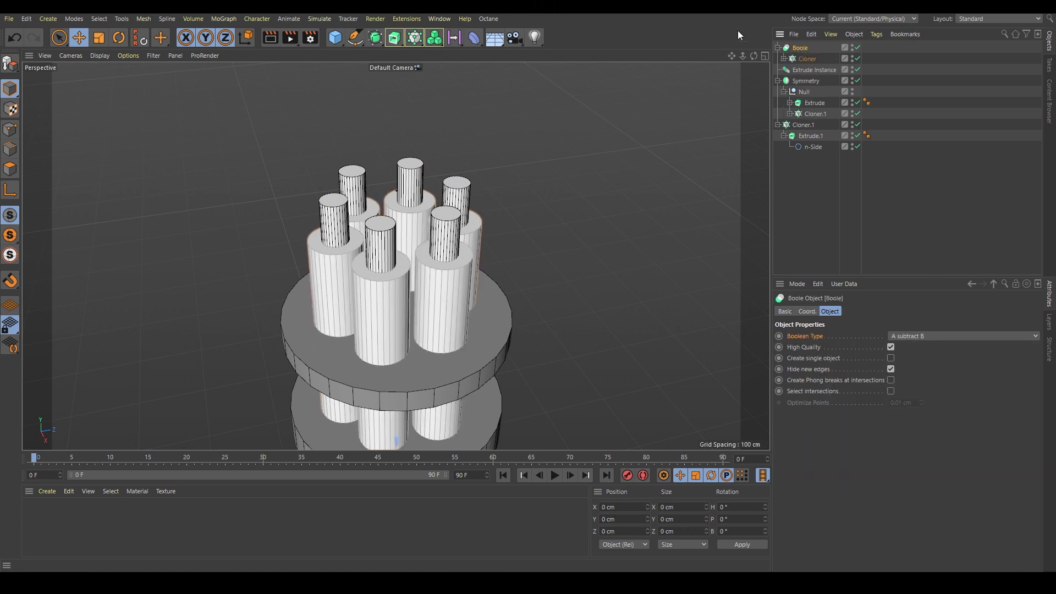
Step: Place the thin cylinders' Cloner second inside the Boole to hollow out the column tops
click(804, 125)
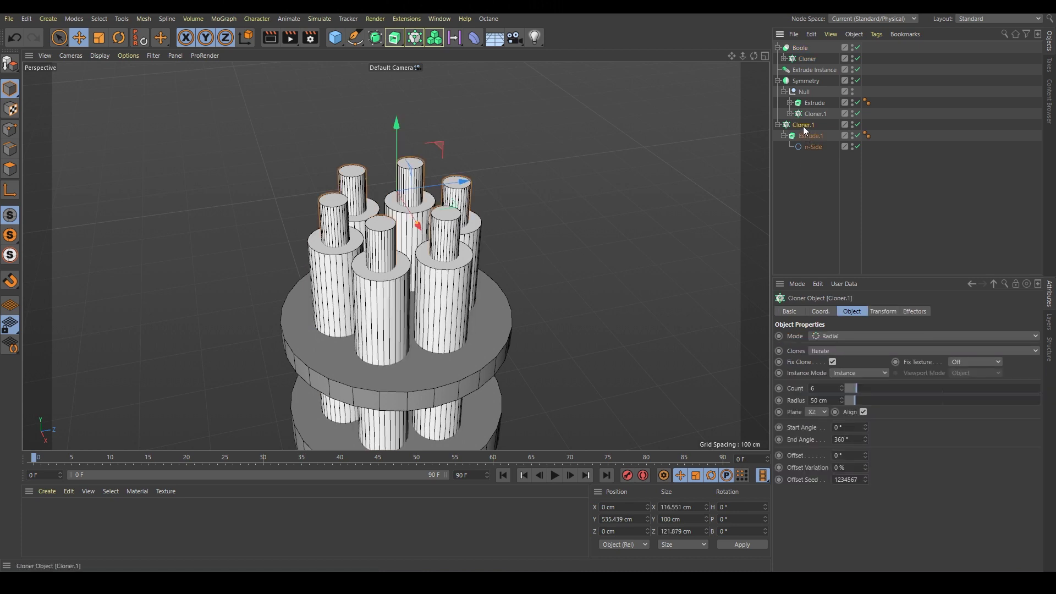
click(778, 125)
drag(798, 123, 810, 64)
alt+drag(364, 286, 435, 321)
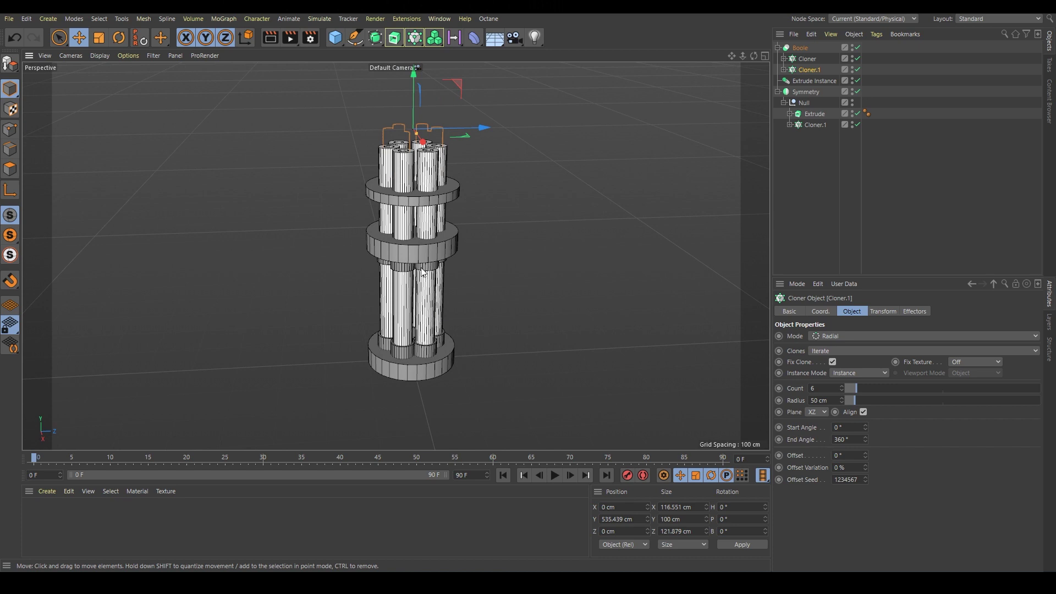
Step: Set the radial radius of the column, thin-cylinder and collar Cloners together to 65 cm
scroll(435, 323, up, 3)
scroll(426, 339, up, 3)
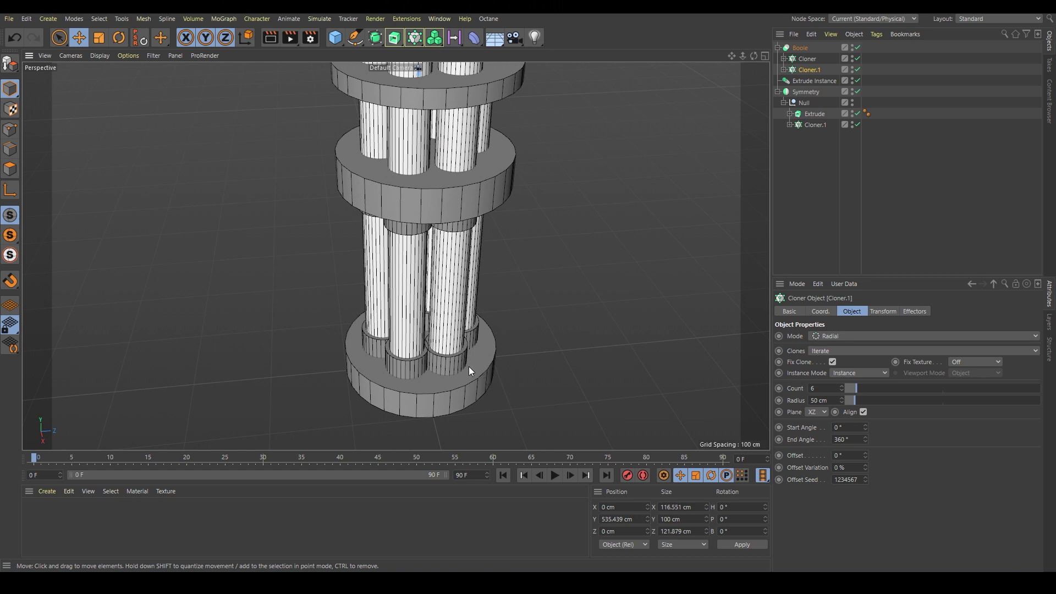
ctrl+click(807, 58)
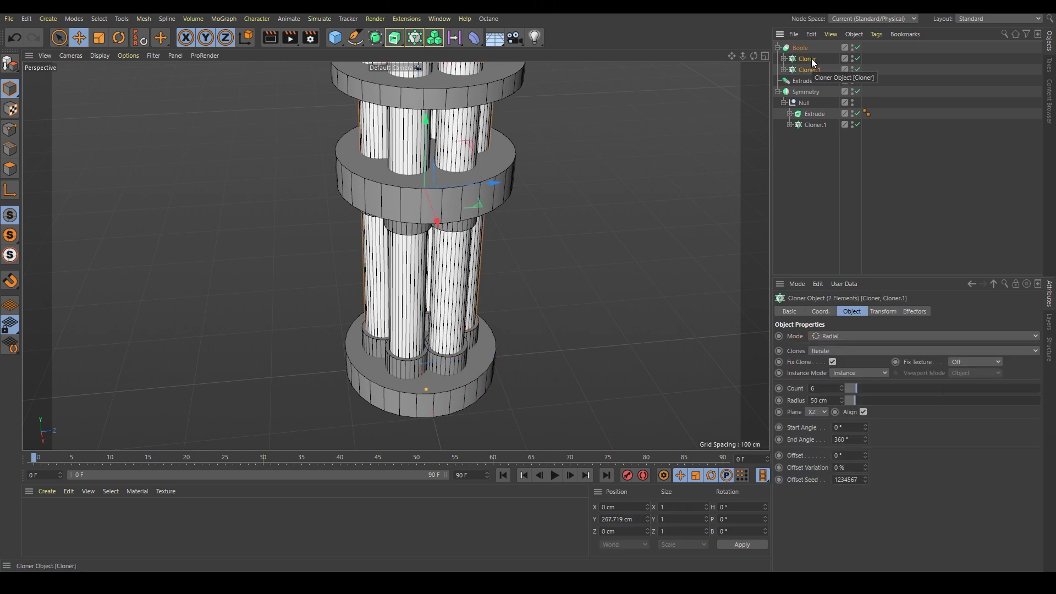
ctrl+click(816, 126)
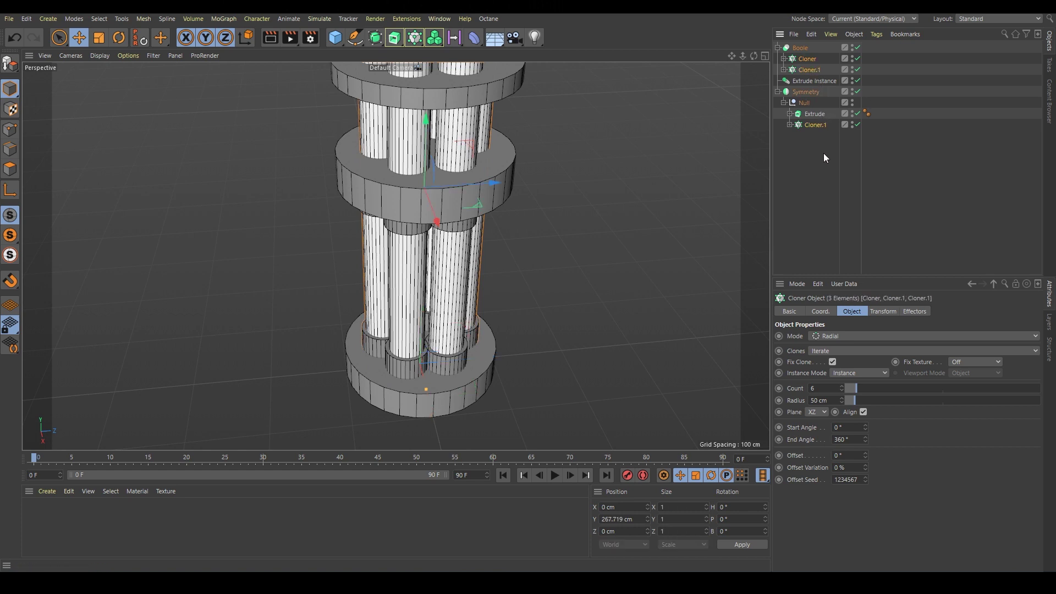
drag(843, 398, 842, 398)
click(842, 403)
alt+drag(426, 324, 427, 348)
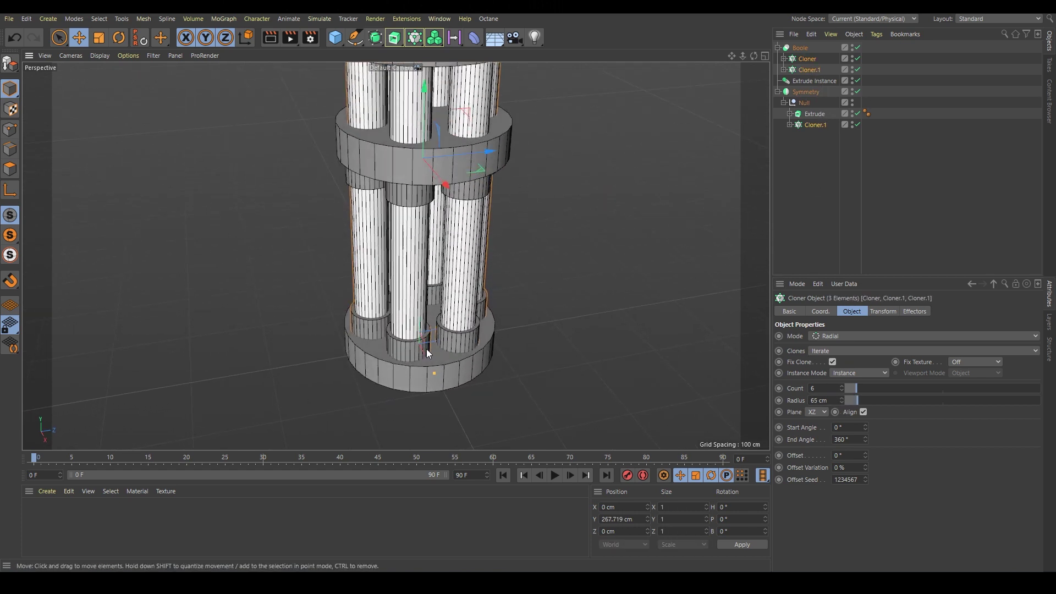
Step: Set the radius of the collars' n-Side spline inside the Symmetry to 30 cm
scroll(427, 348, up, 3)
alt+drag(428, 300, 427, 323)
click(428, 325)
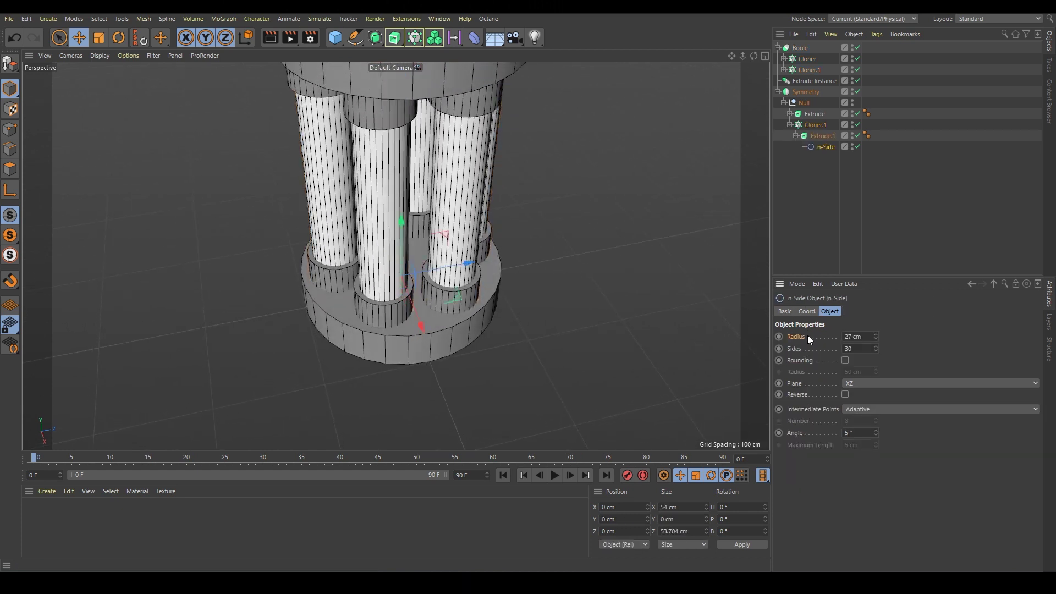
click(876, 334)
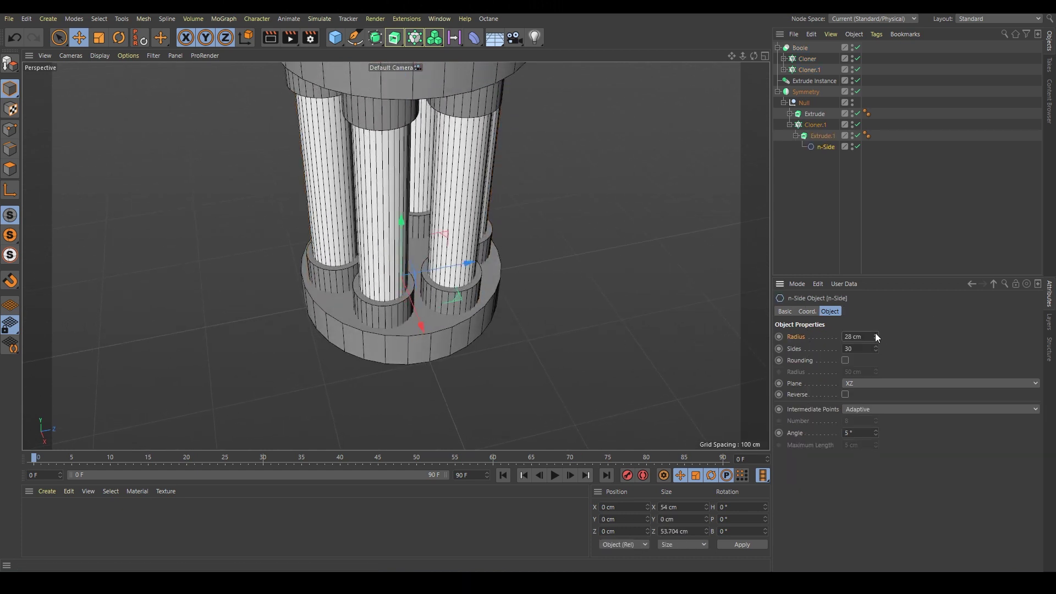
click(876, 334)
click(875, 335)
alt+right_drag(421, 302, 325, 296)
alt+drag(356, 274, 359, 209)
alt+middle_drag(390, 210, 396, 244)
alt+drag(396, 244, 396, 259)
alt+right_drag(396, 256, 403, 301)
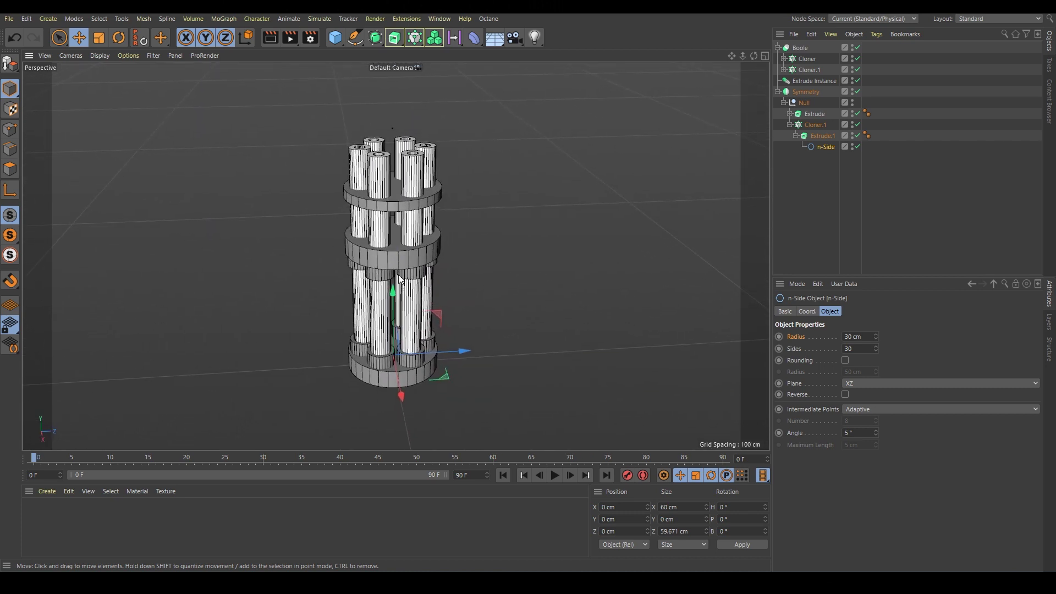